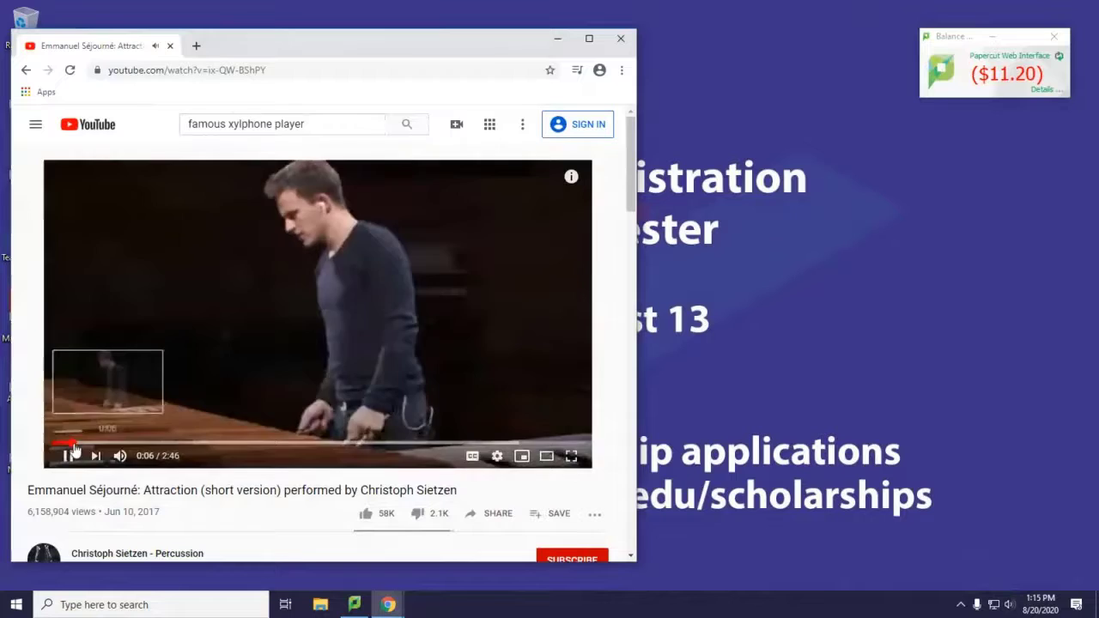
Seek the xylophone video ahead to roughly 0:09.
click(85, 444)
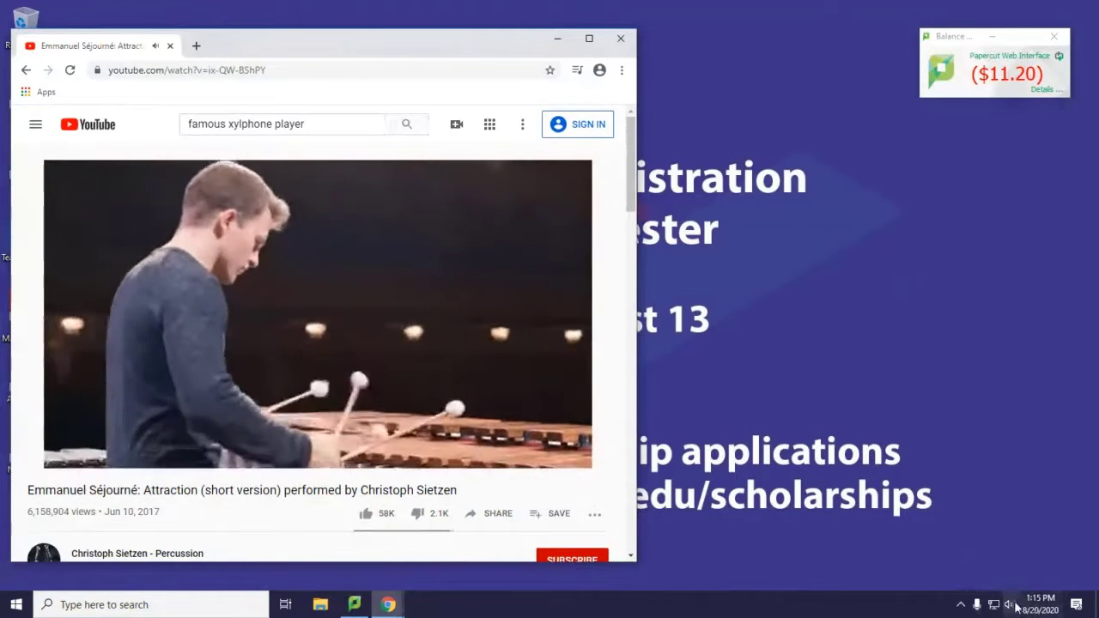
Switch output to Speakers (Synaptics HD Audio) and replay the video from about 0:06.
click(1037, 483)
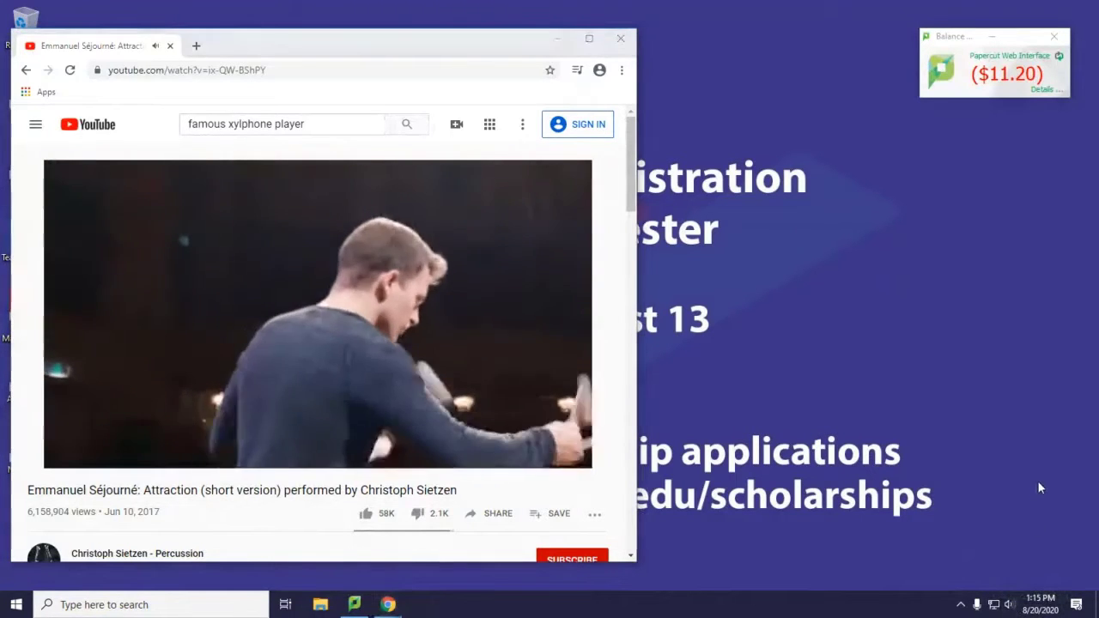
click(1009, 606)
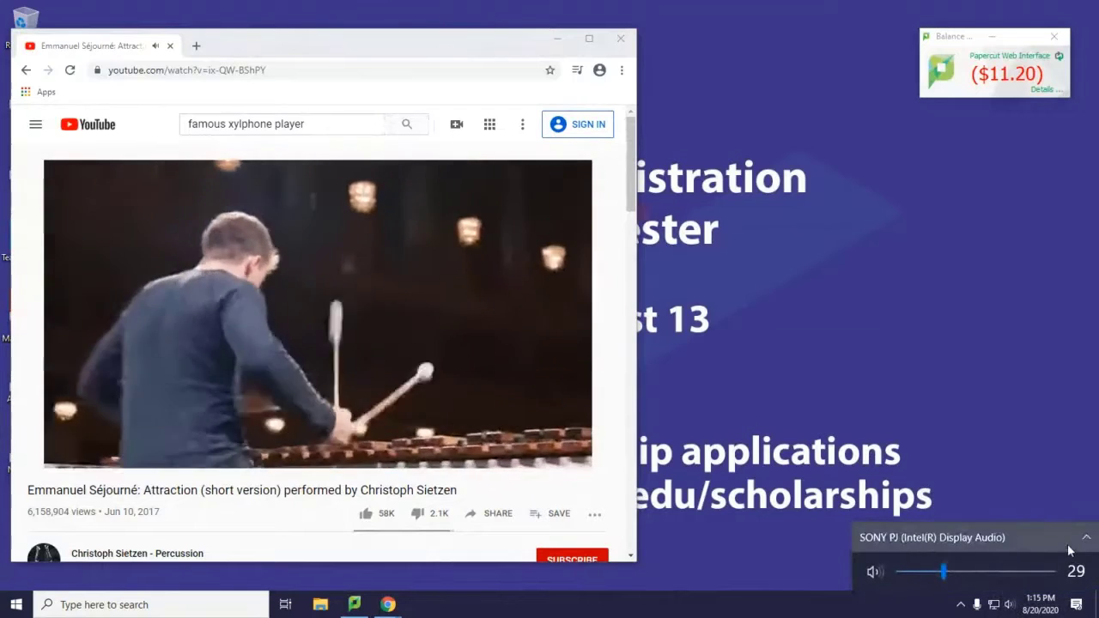
click(1082, 536)
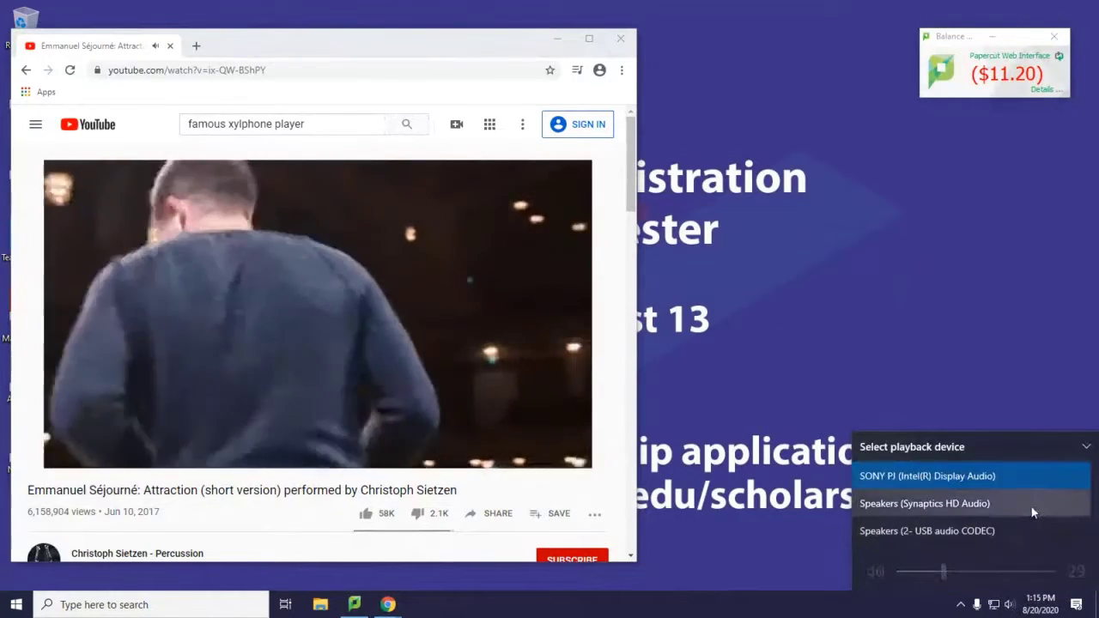
click(1031, 505)
click(72, 443)
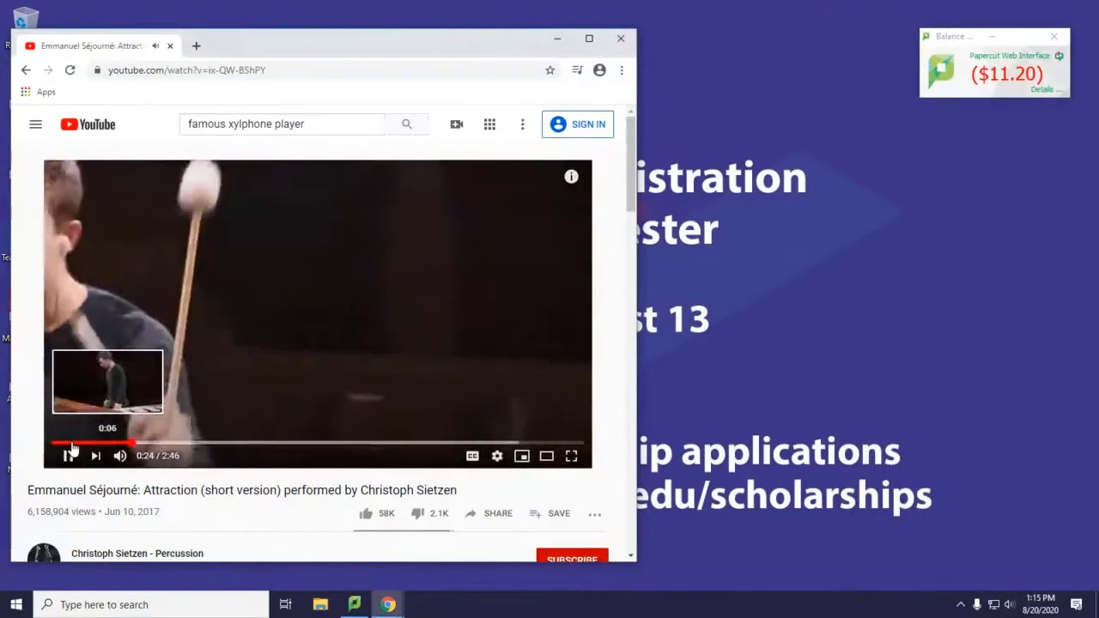
drag(84, 447, 84, 445)
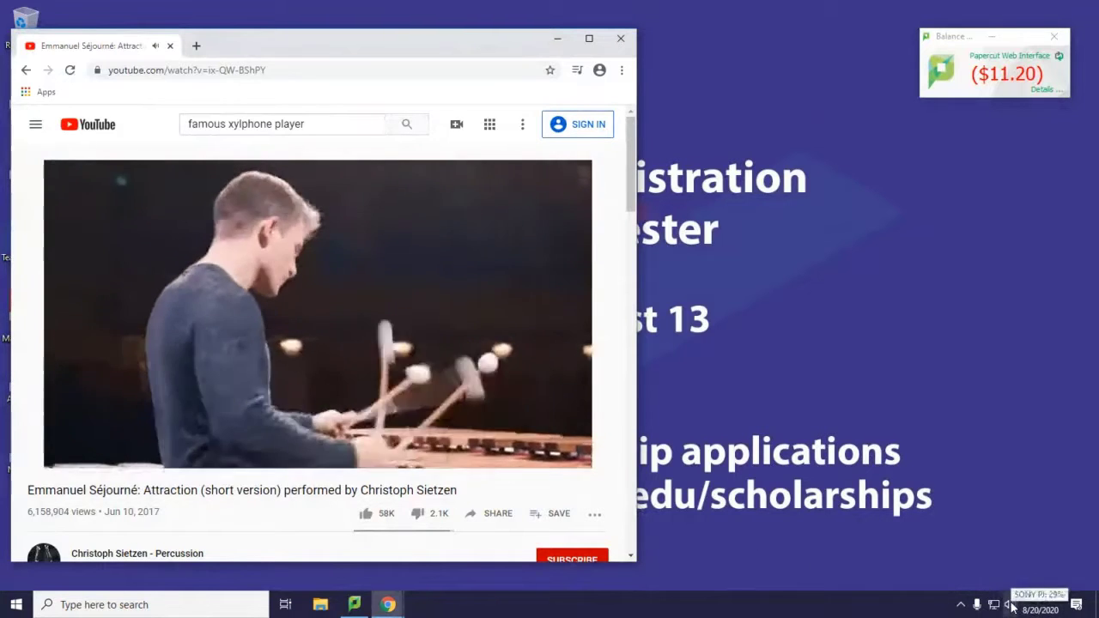
Select Synaptics HD Audio speakers again and jump the video back to 0:06.
click(1037, 488)
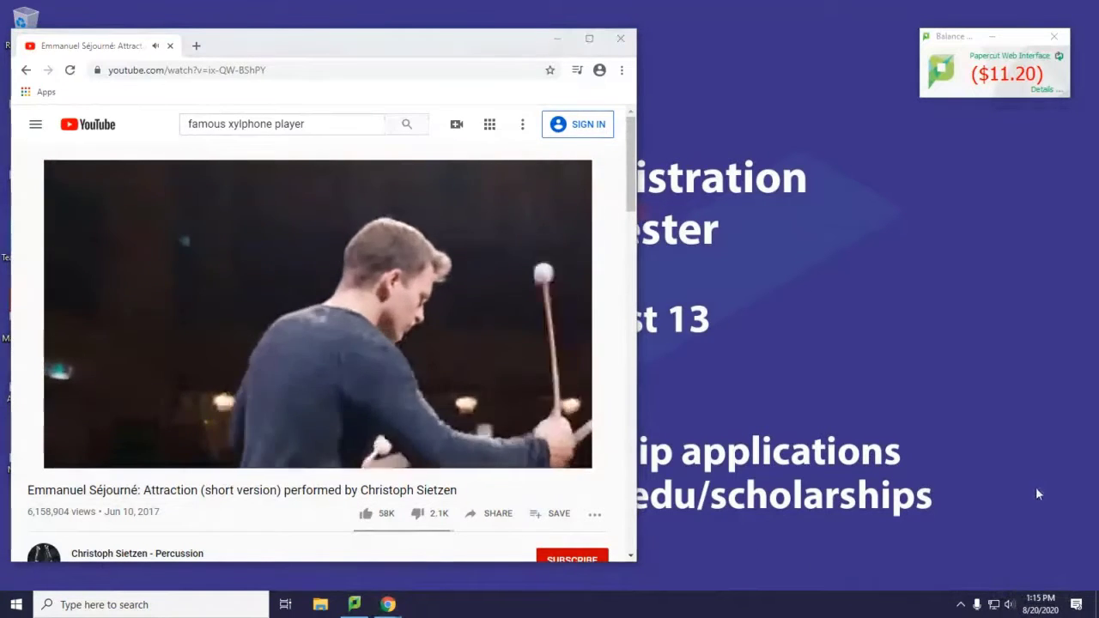
click(1010, 604)
click(1080, 538)
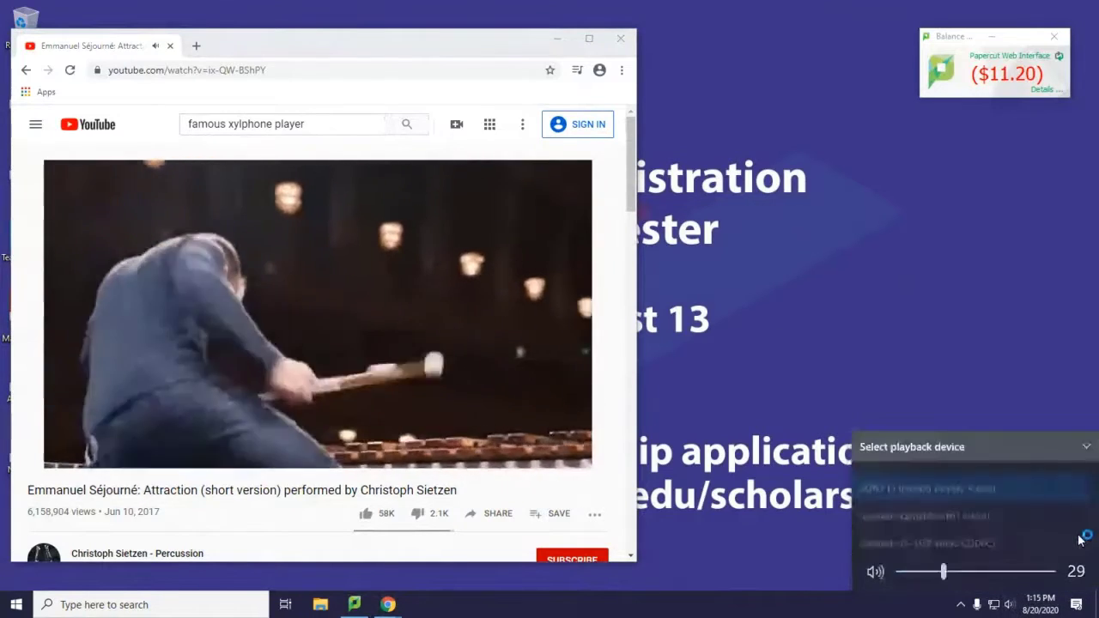
click(1031, 507)
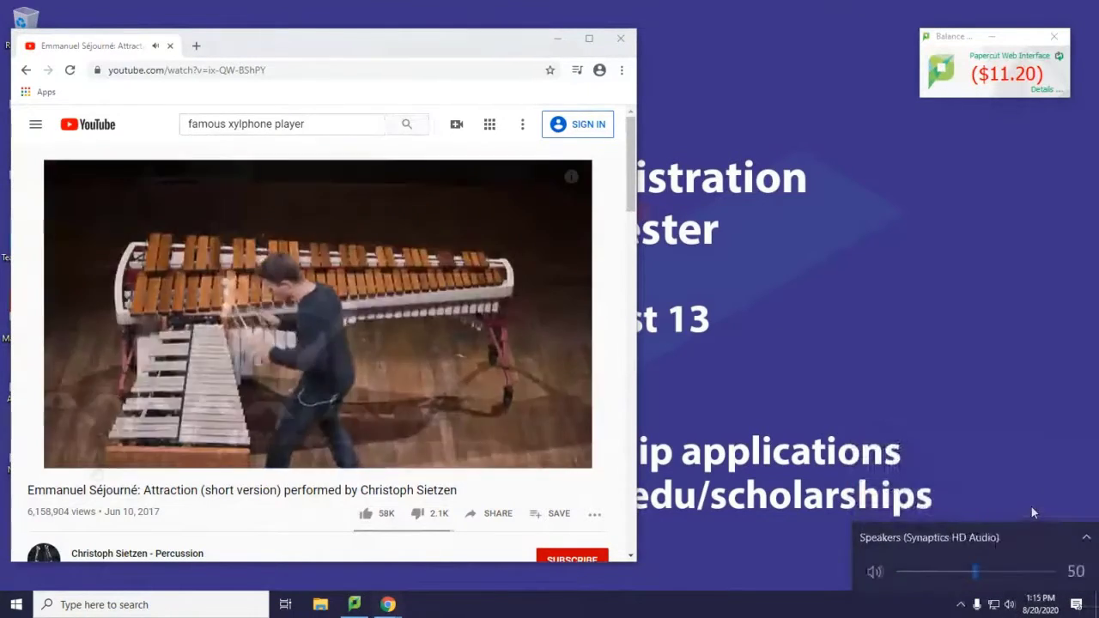
click(61, 445)
click(73, 443)
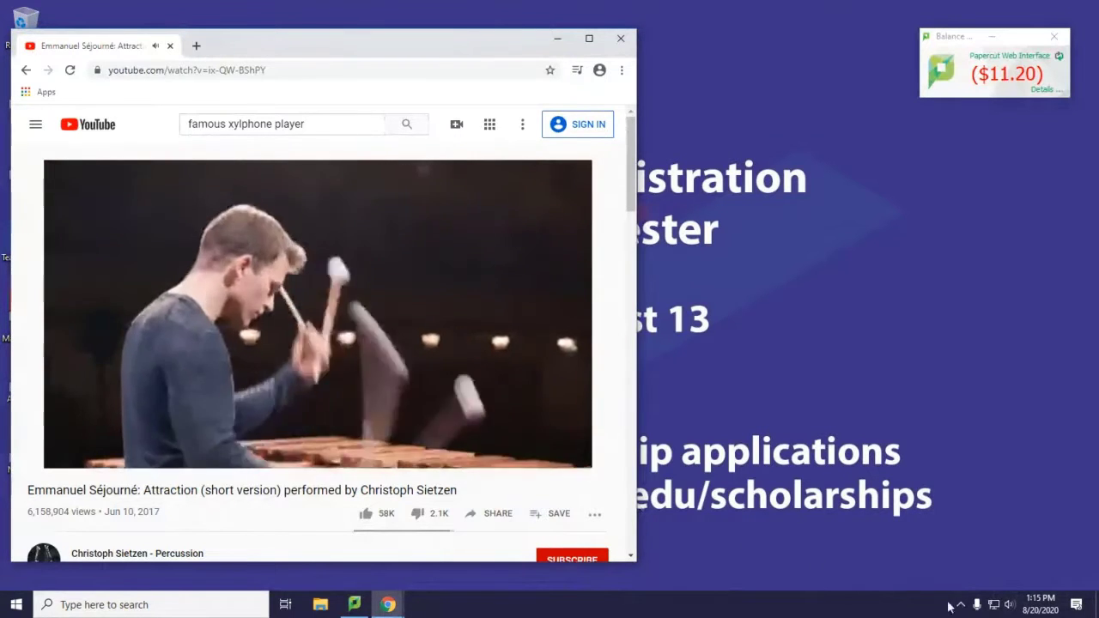
Check the playback device list once more, then return to the video.
click(1037, 488)
click(1009, 605)
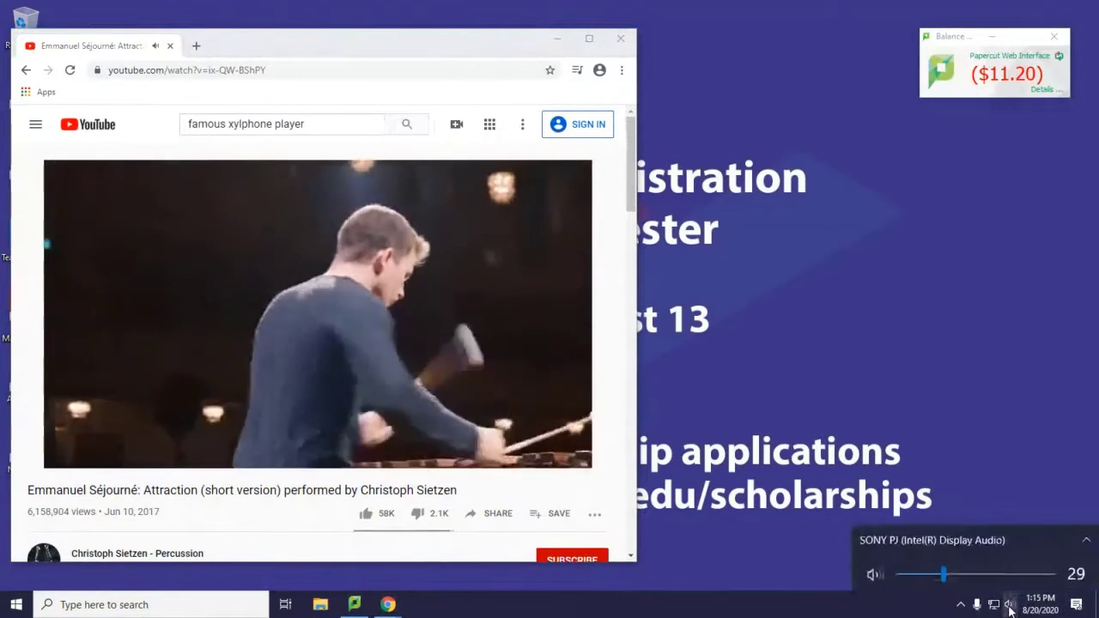
click(1081, 533)
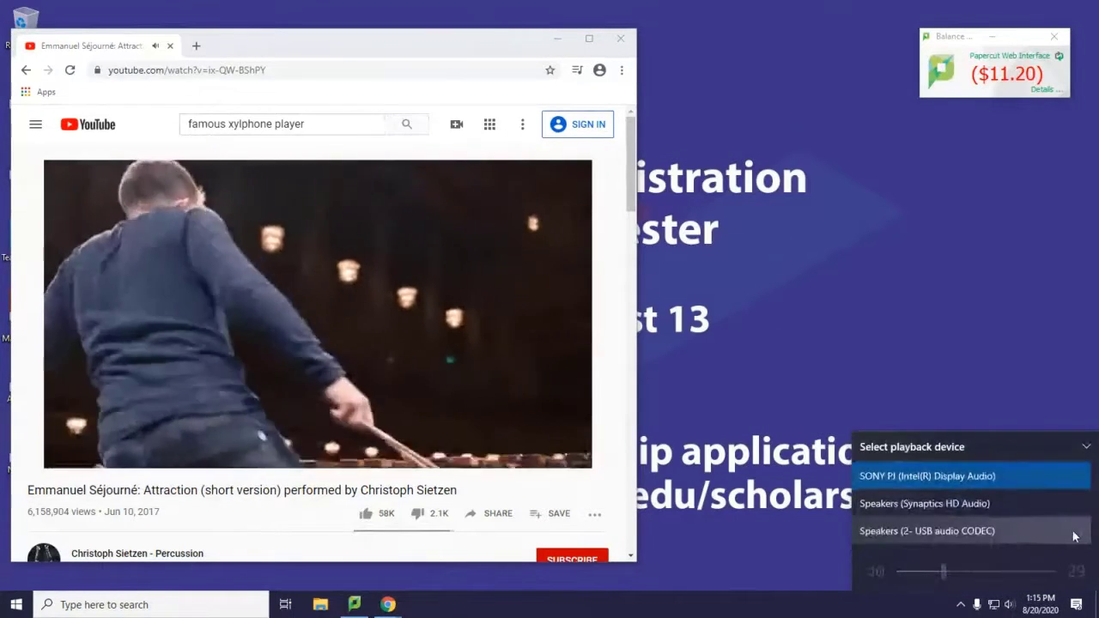
click(85, 448)
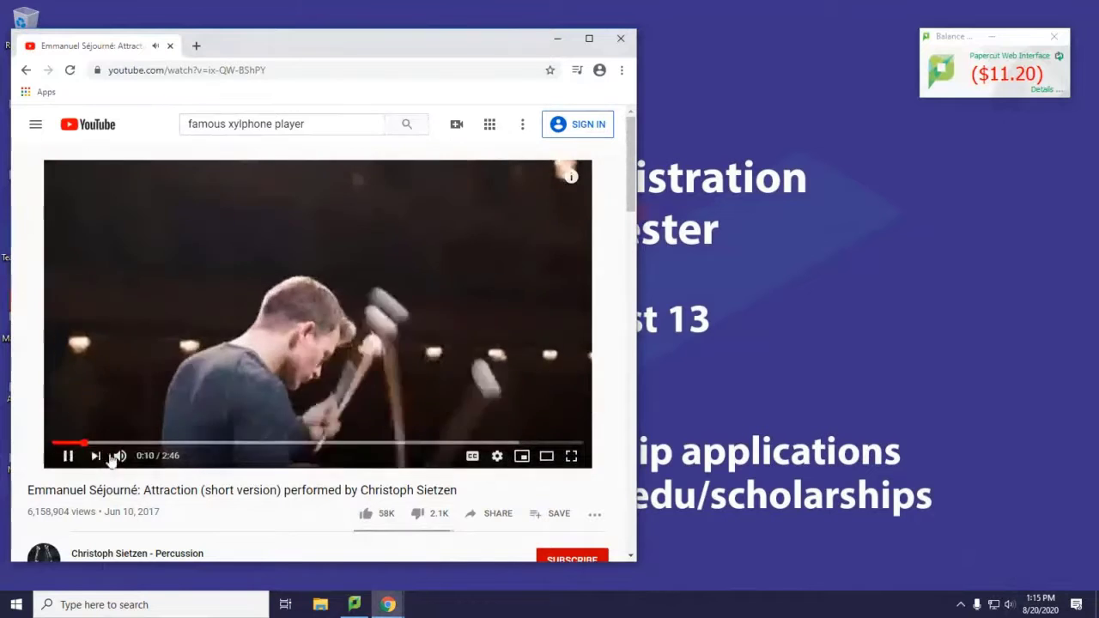
Seek the xylophone video back to about 0:06, then to 0:09.
click(1010, 606)
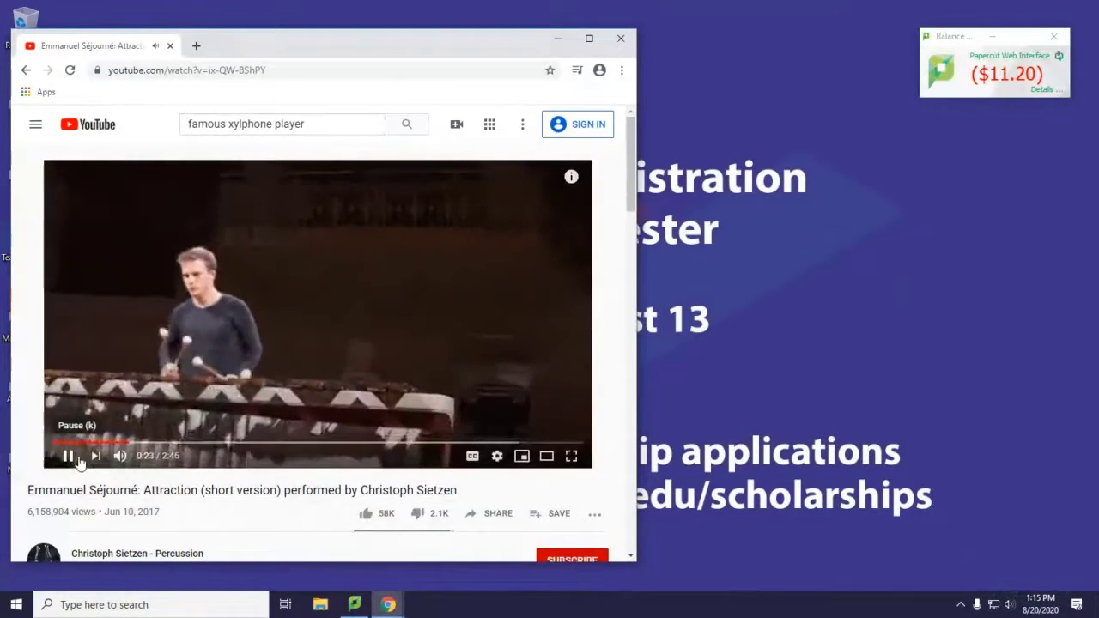
click(72, 443)
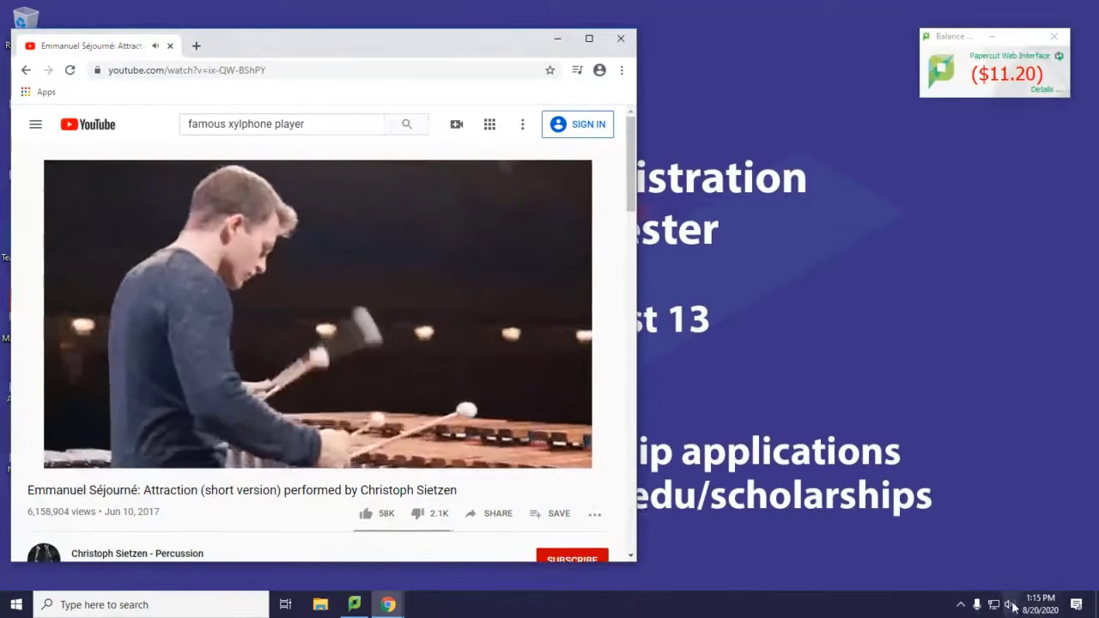
click(1037, 482)
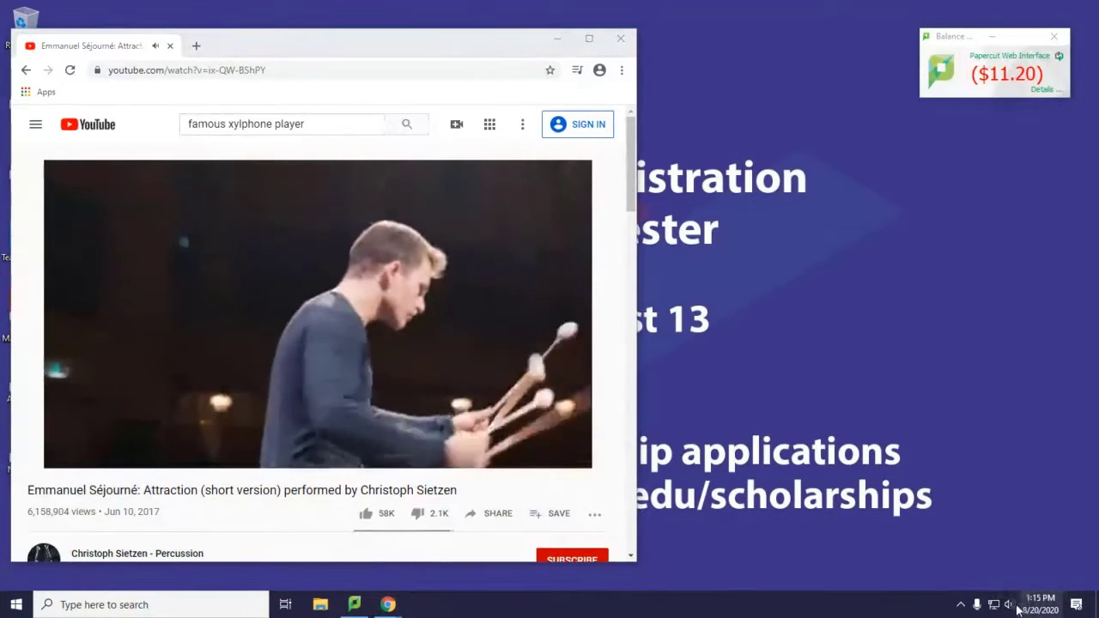
click(86, 444)
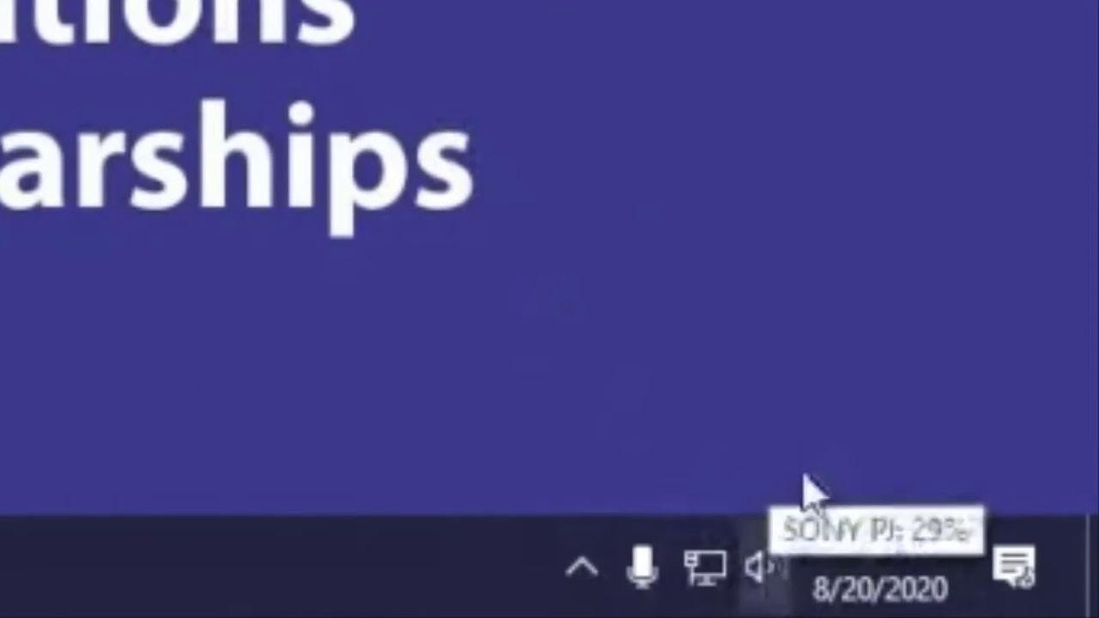
Try Speakers (Synaptics HD Audio) as output, then switch back to SONY PJ.
click(762, 579)
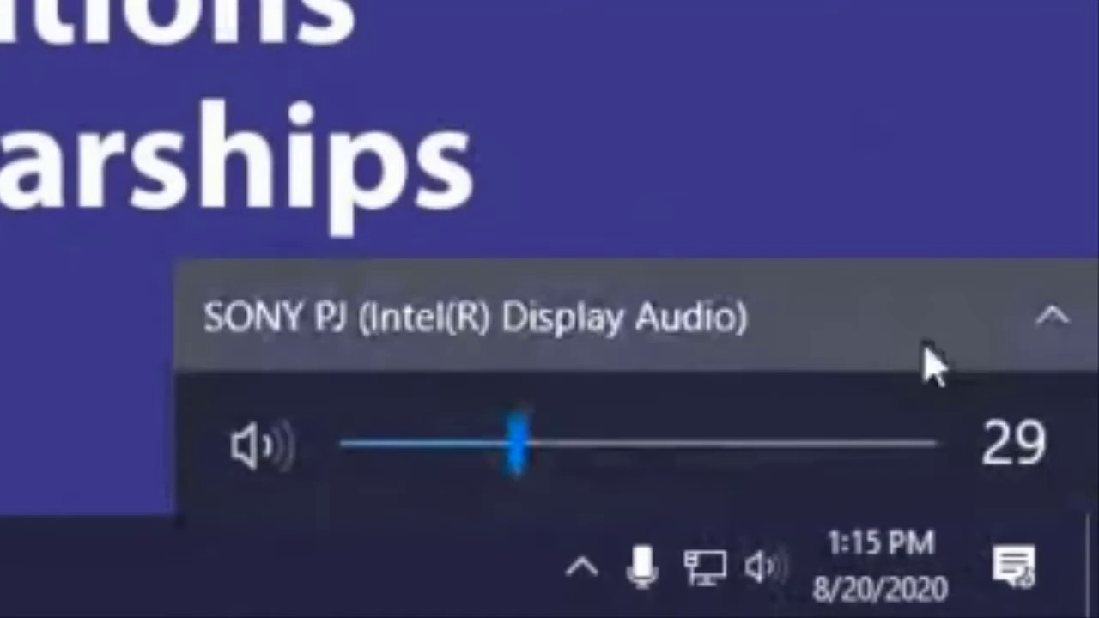
click(1043, 319)
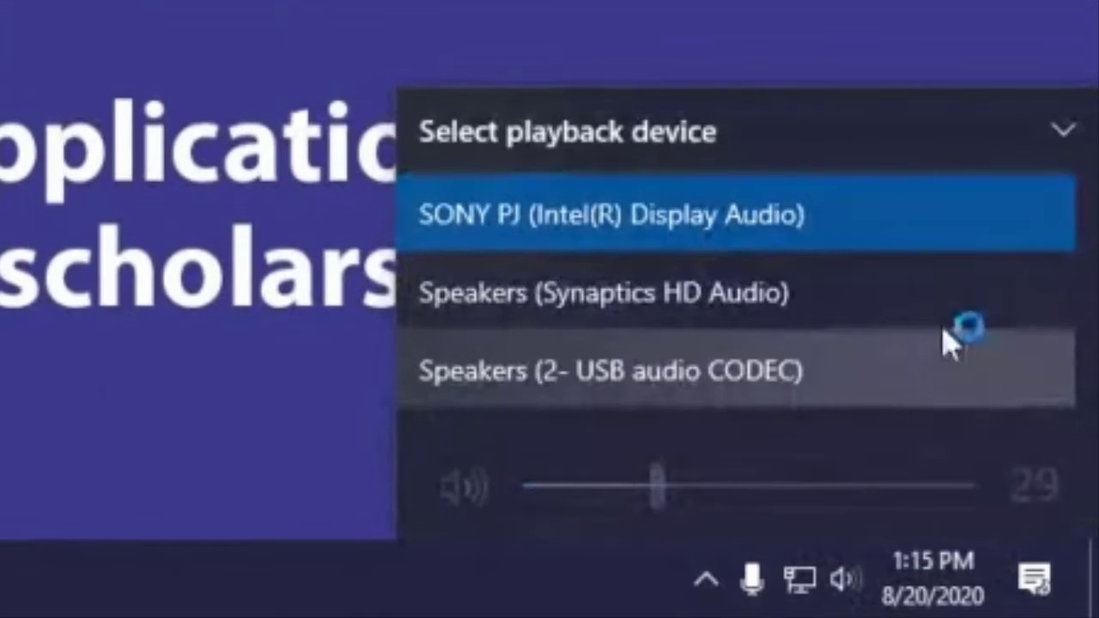
click(912, 314)
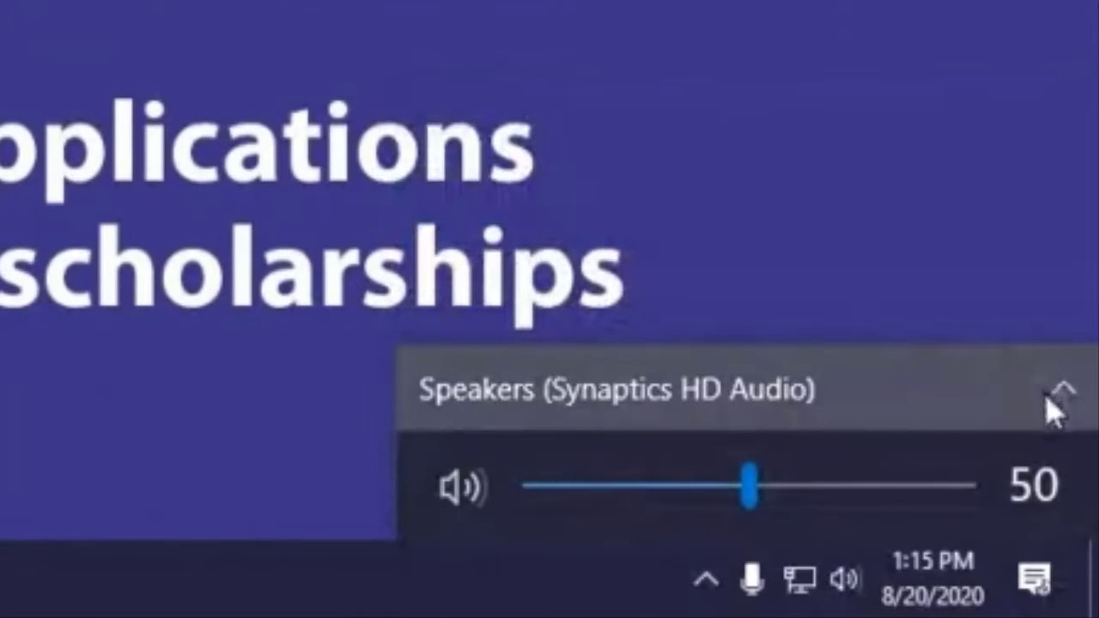
click(1064, 394)
Select Speakers (Synaptics HD Audio) again and reopen the playback device list.
click(1017, 425)
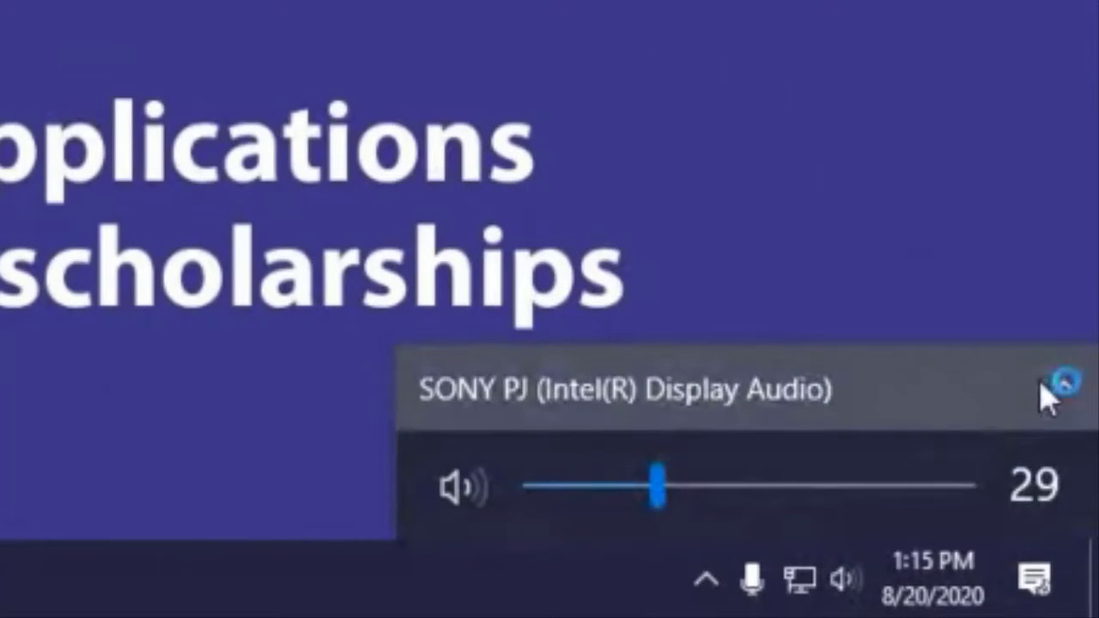
click(1043, 397)
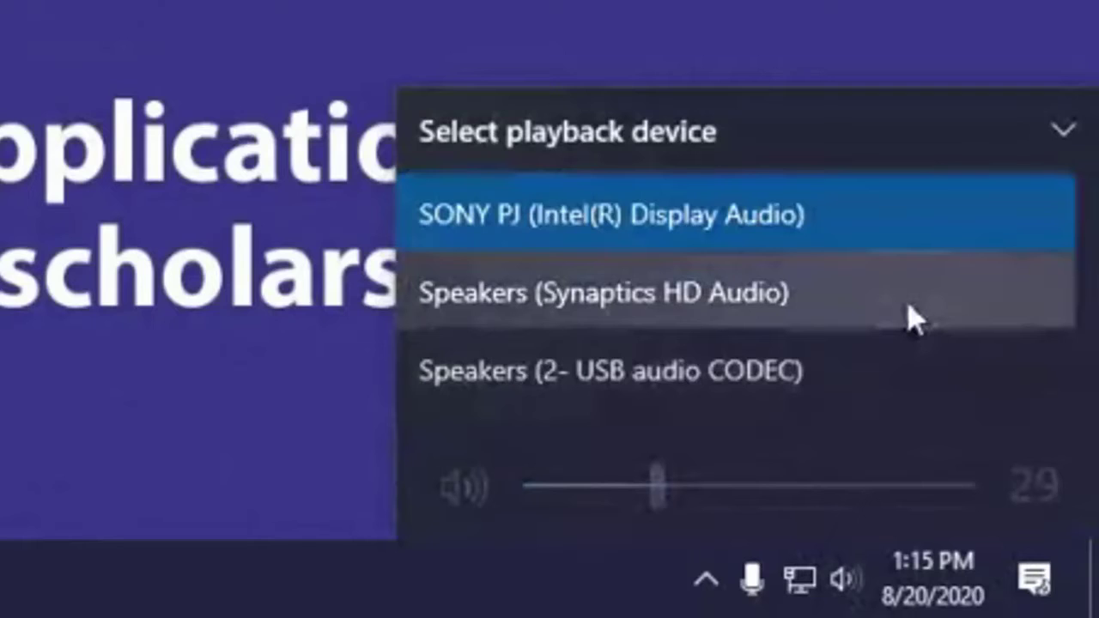
click(910, 318)
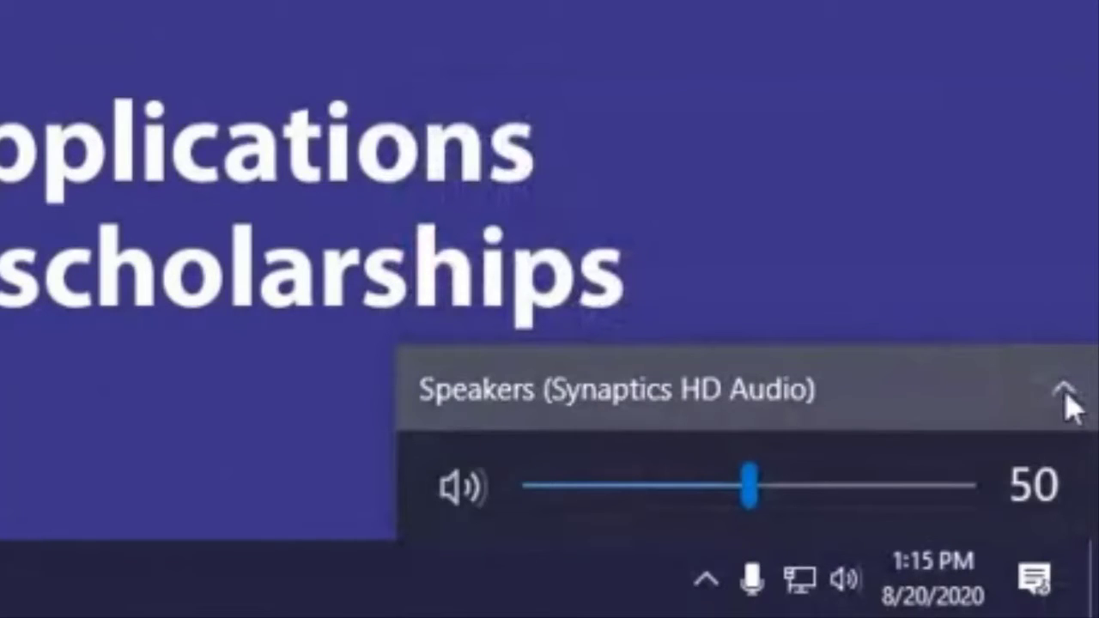
click(1065, 395)
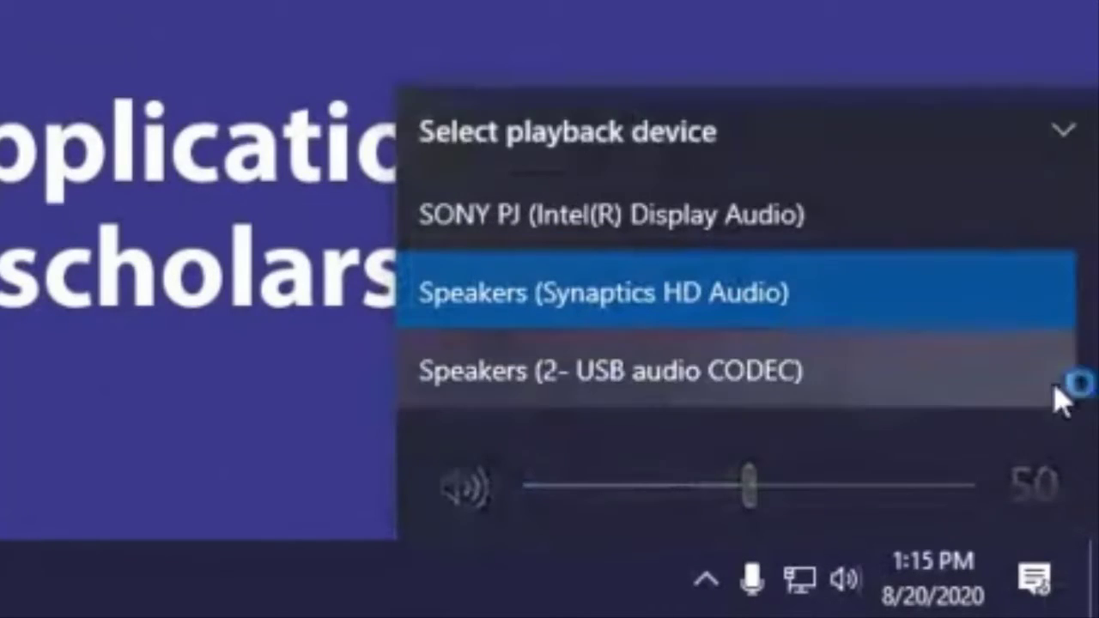
Select Speakers (2- USB audio CODEC), then switch back to SONY PJ (Intel(R) Display Audio).
click(856, 385)
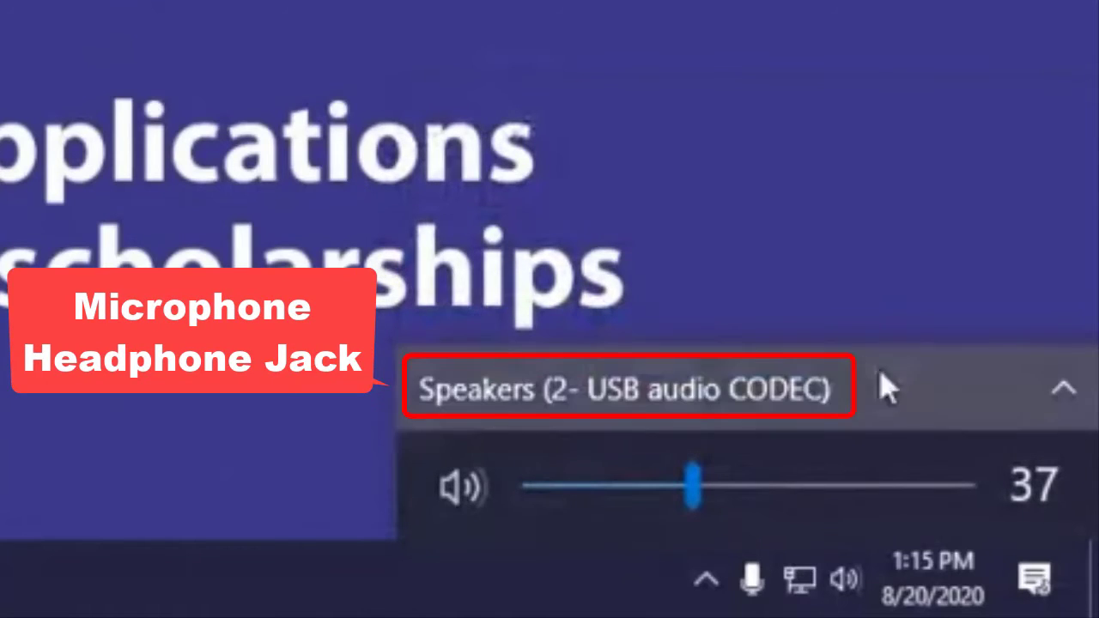
click(1055, 397)
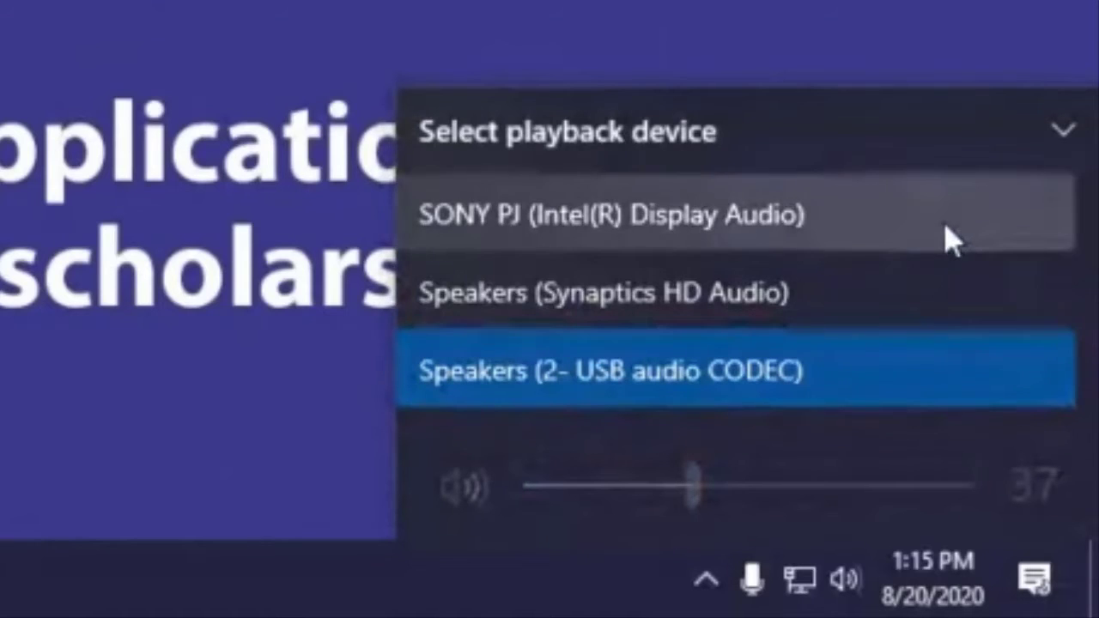
click(947, 237)
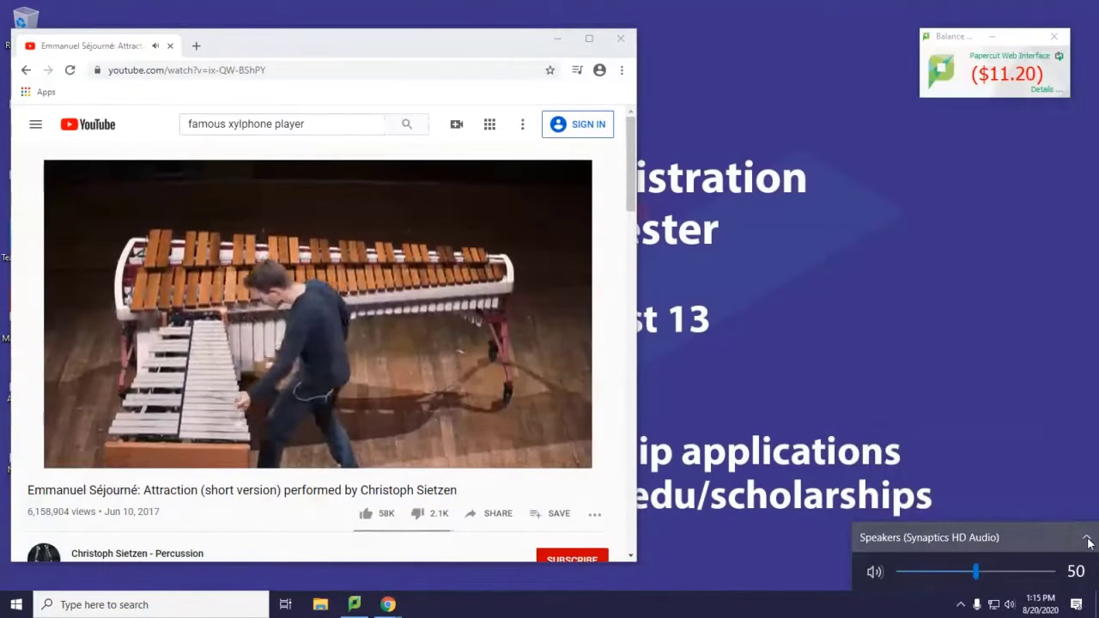
Toggle output to USB audio CODEC and back to SONY PJ, then dismiss the volume popup.
click(1086, 532)
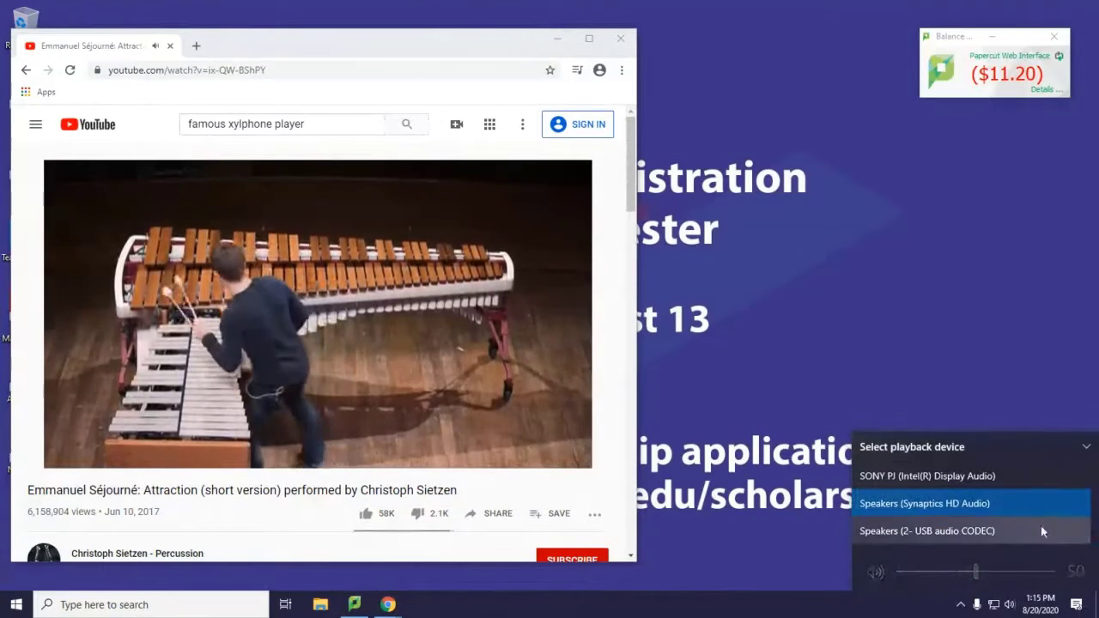
click(1010, 530)
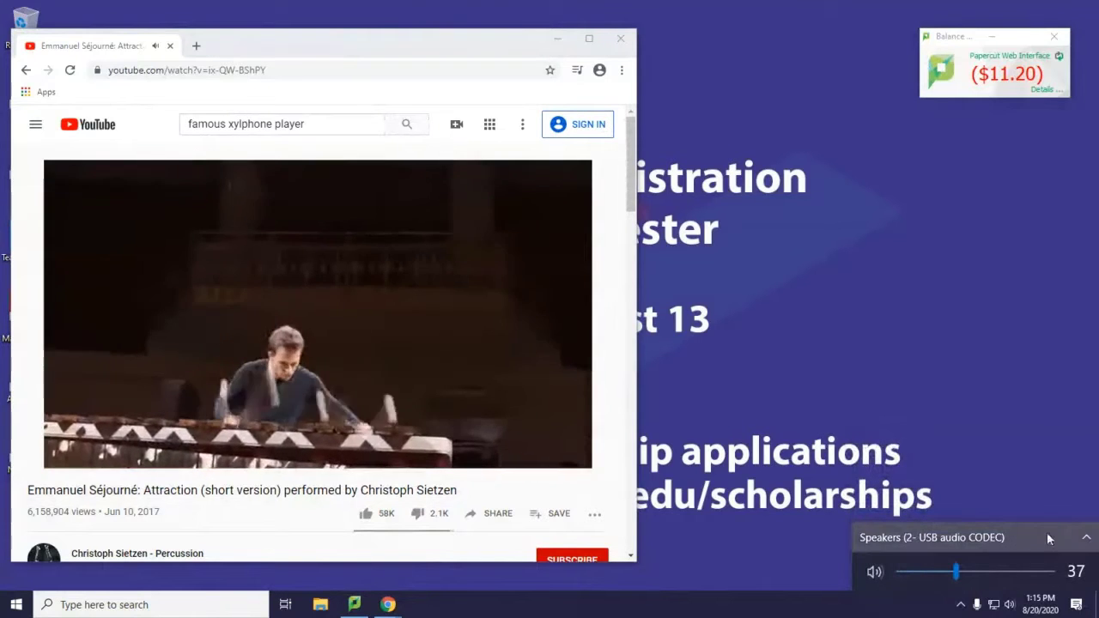
click(1047, 537)
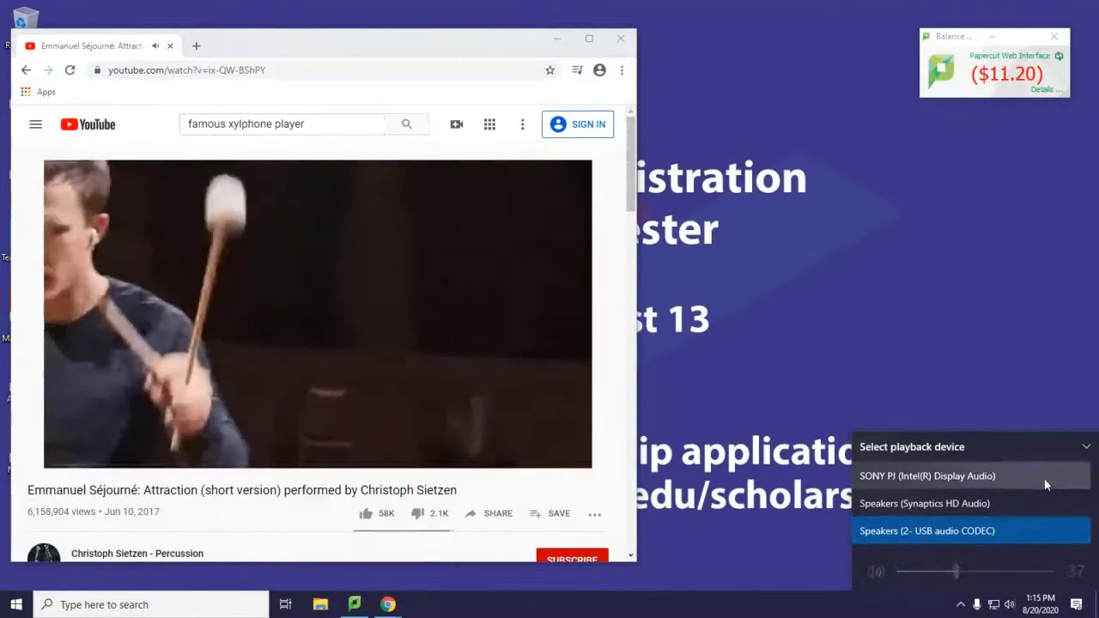
click(1045, 483)
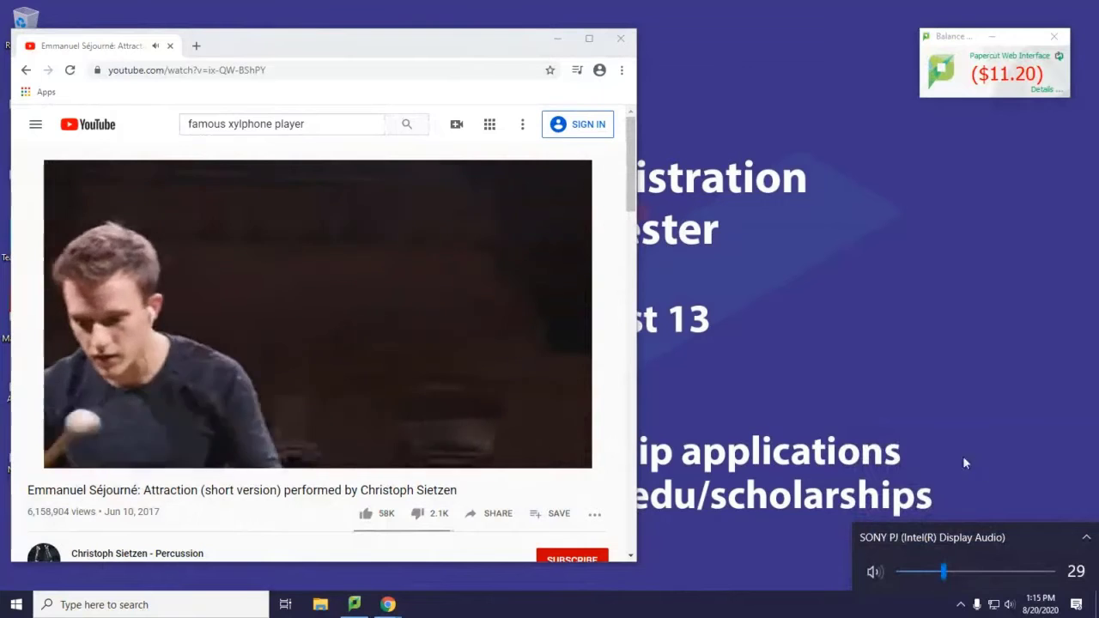
click(948, 464)
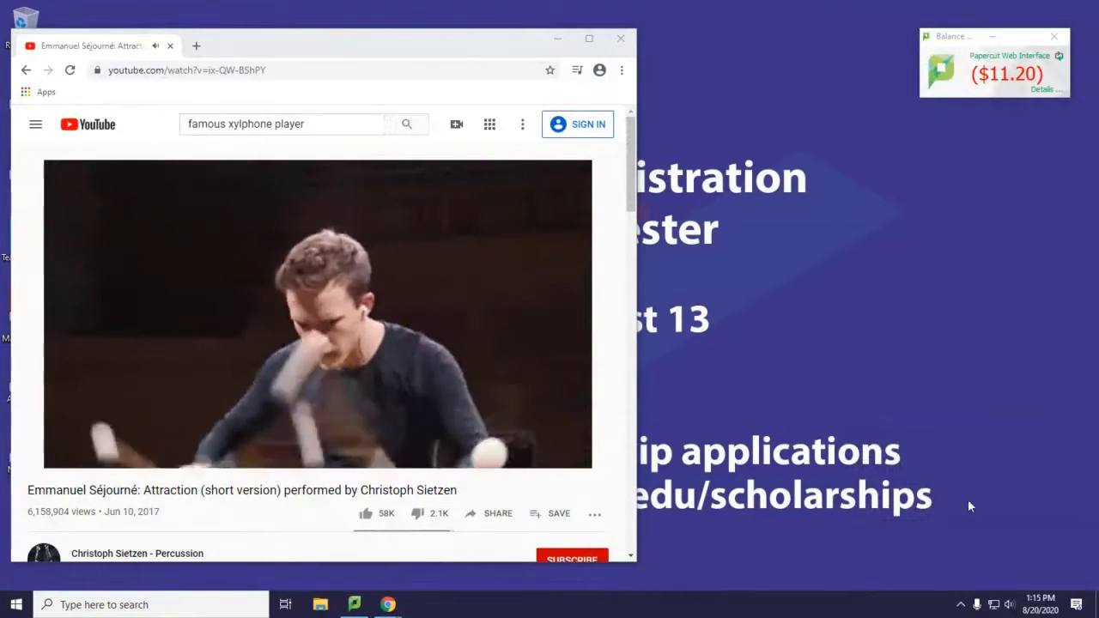
Open Sound settings from the speaker icon's right-click menu and move the window over the browser.
right_click(1011, 605)
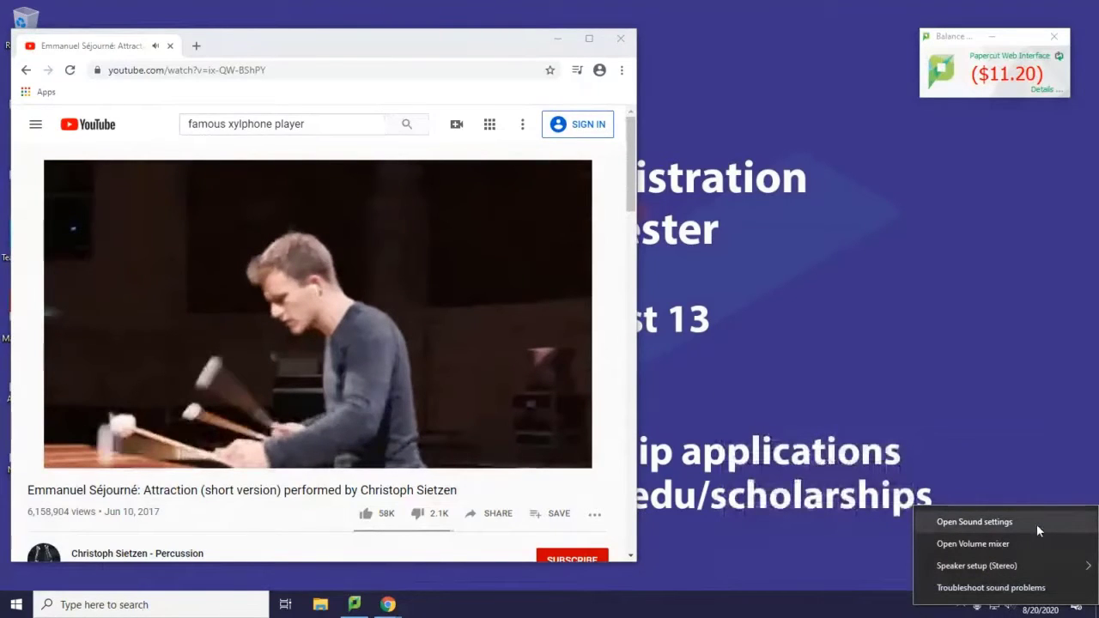
click(1037, 523)
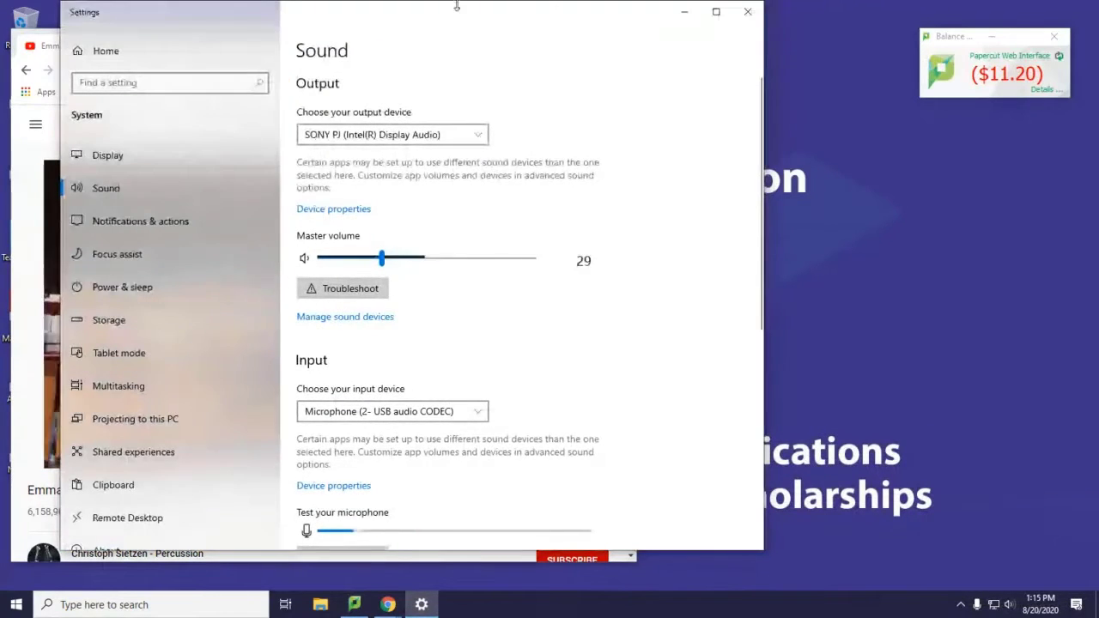
drag(456, 7, 588, 24)
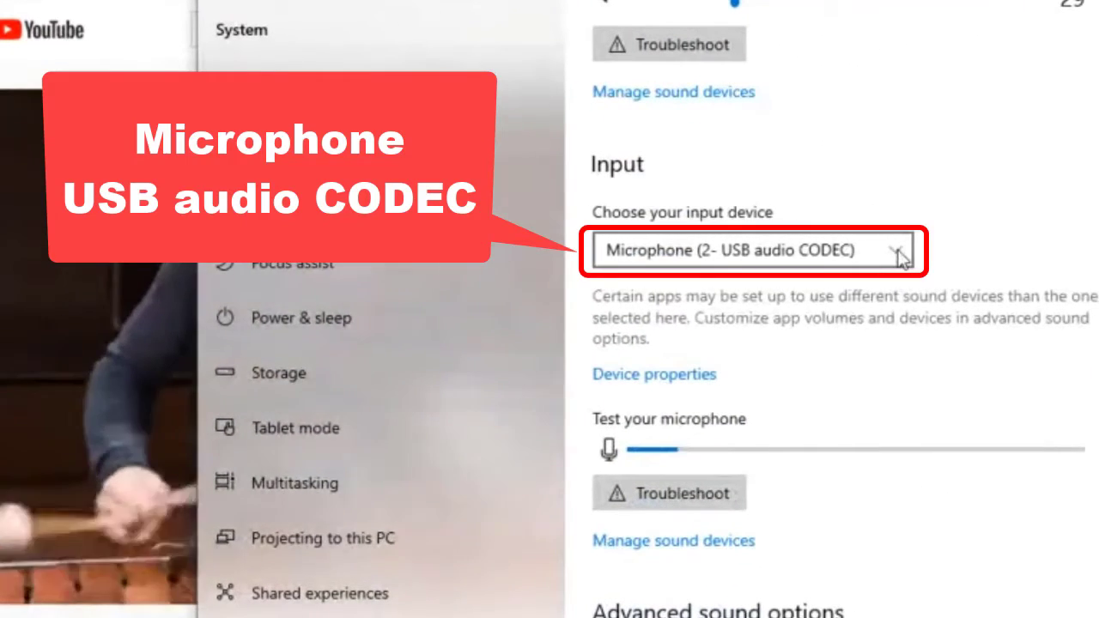
Confirm Microphone (2- USB audio CODEC) as input and SONY PJ as output.
click(810, 253)
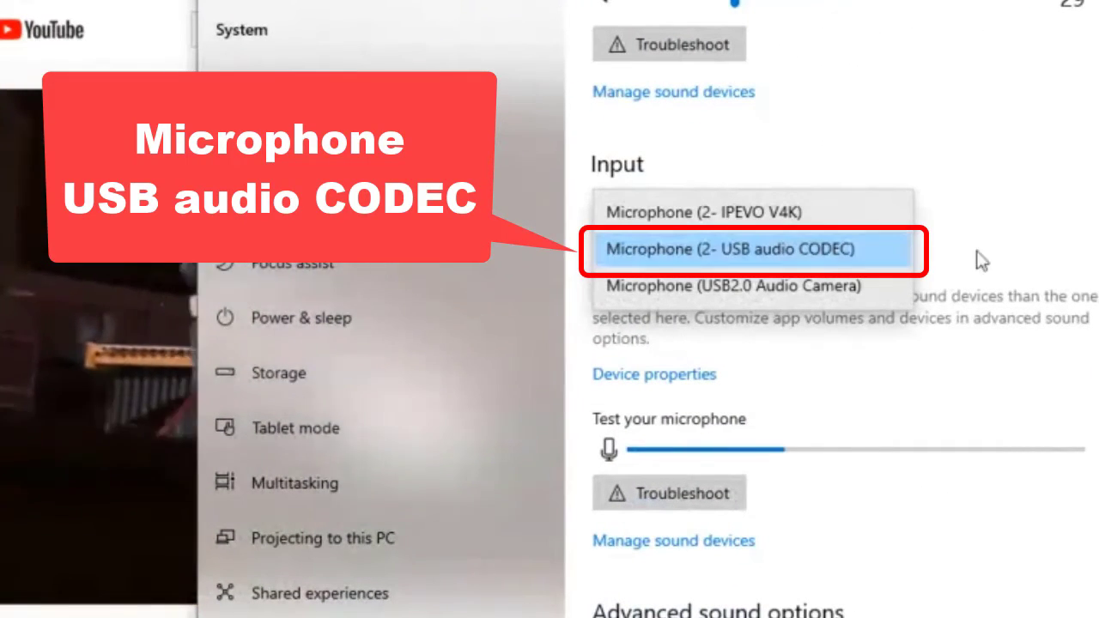
click(1062, 255)
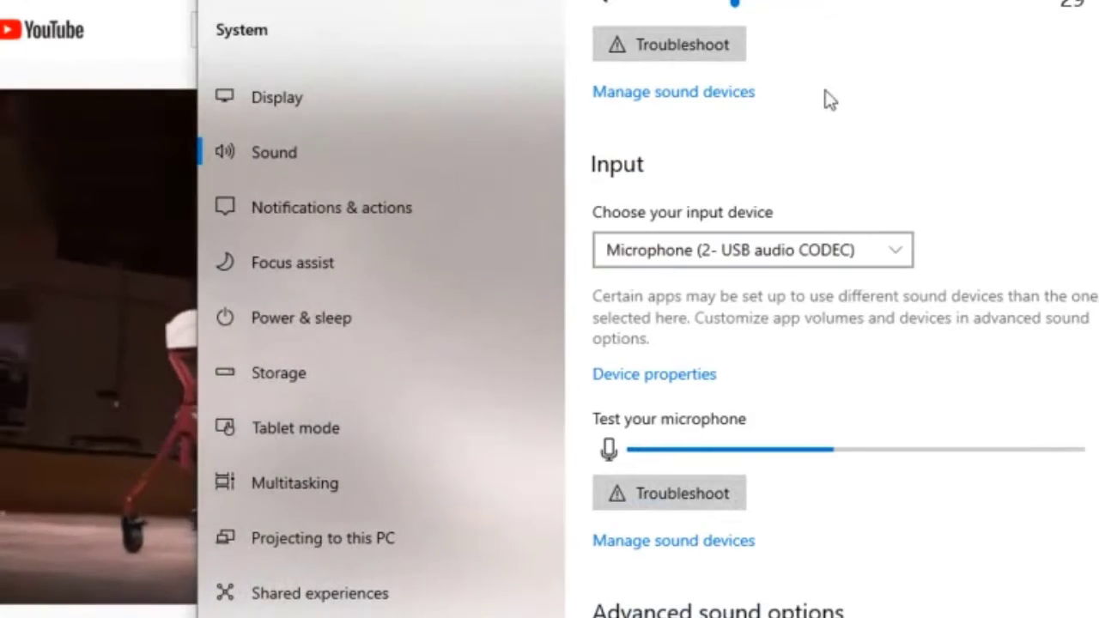
scroll(957, 140, up, 3)
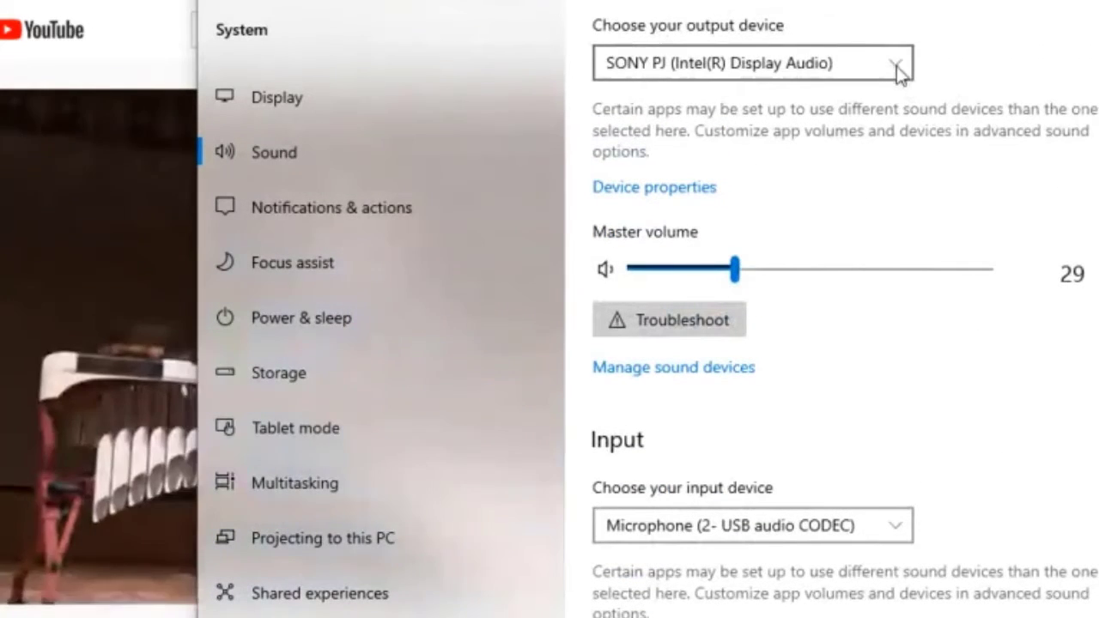
click(896, 64)
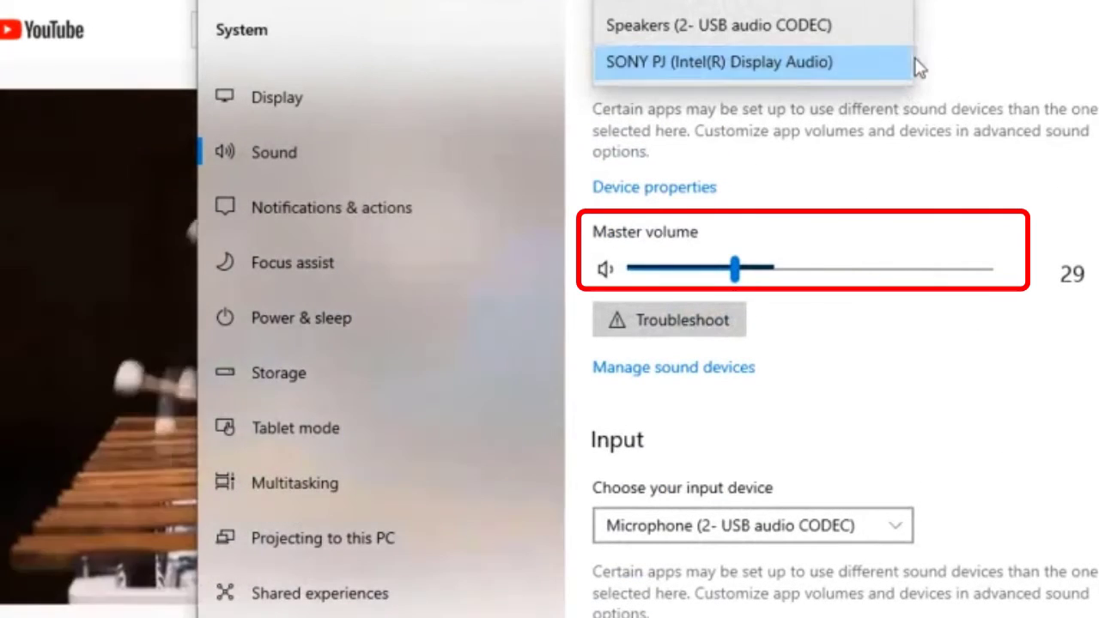
click(1038, 69)
scroll(1038, 69, down, 4)
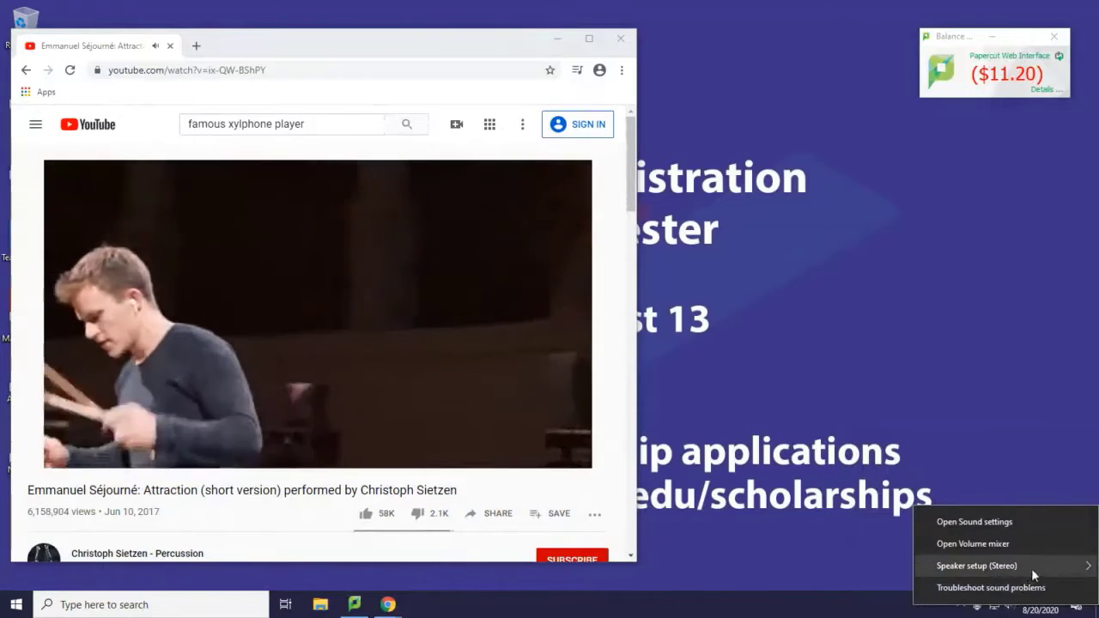
mouse_move(1036, 566)
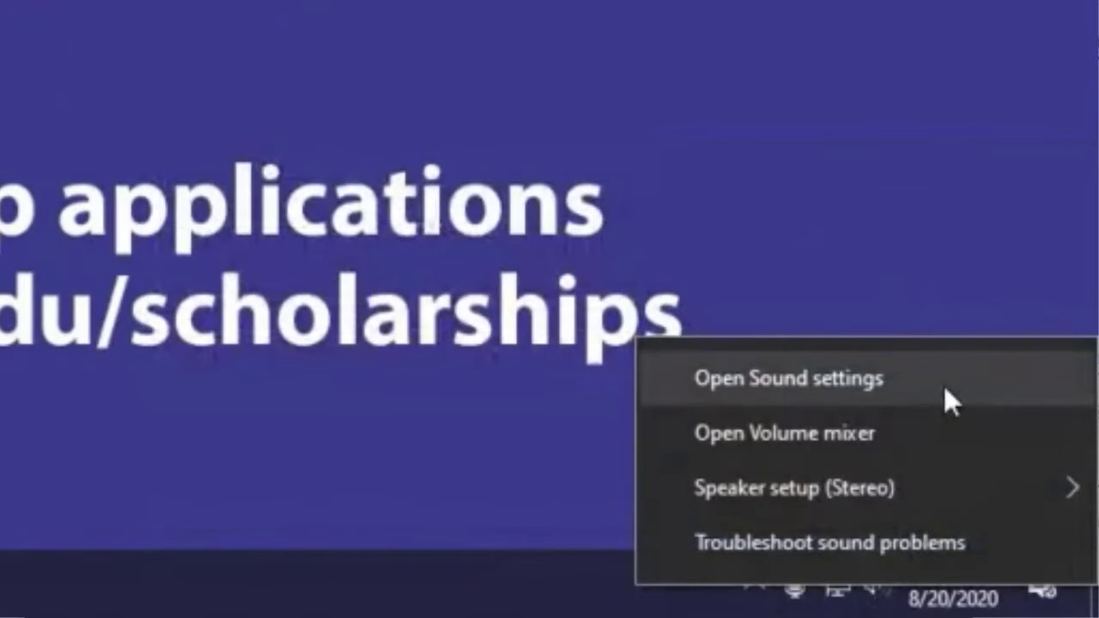
Reopen Sound settings and select Microphone (2- USB audio CODEC) in the Input dropdown.
click(944, 385)
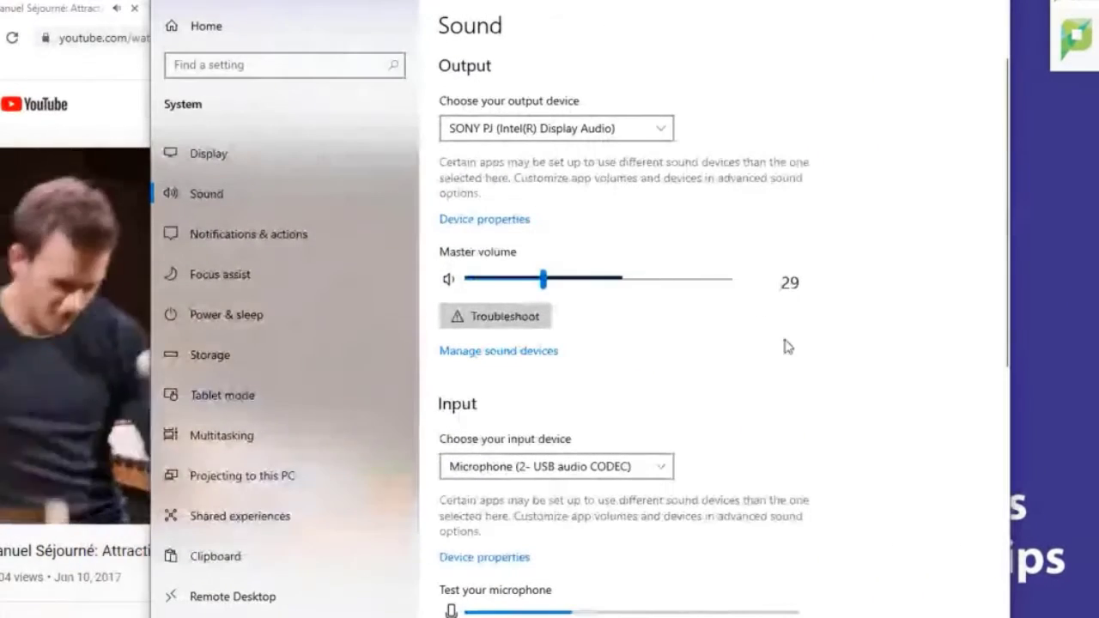
scroll(816, 410, down, 2)
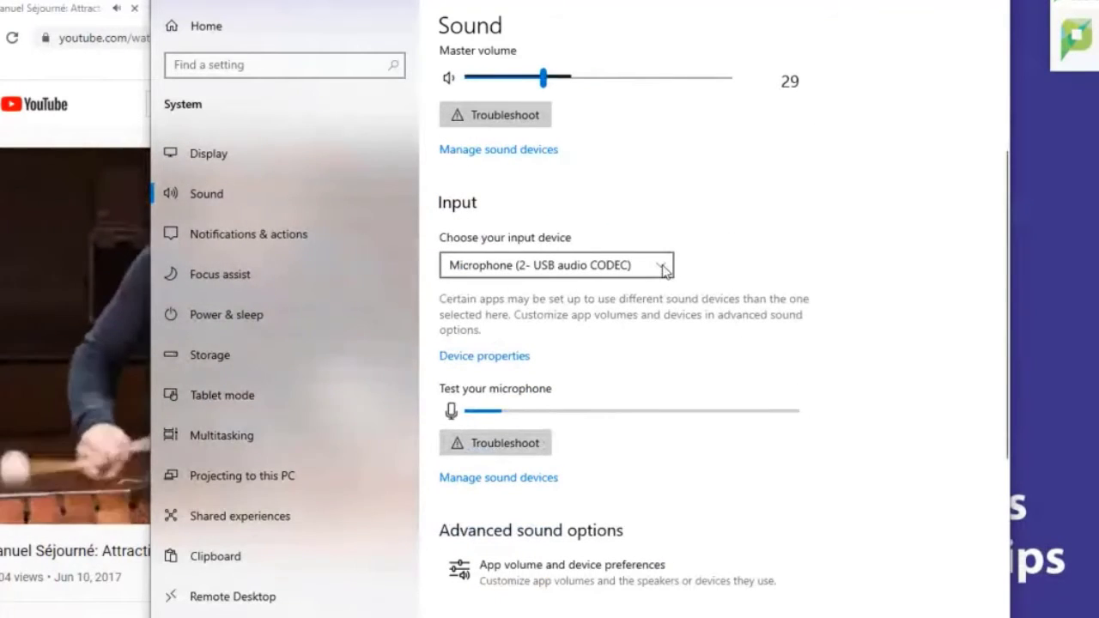
click(663, 271)
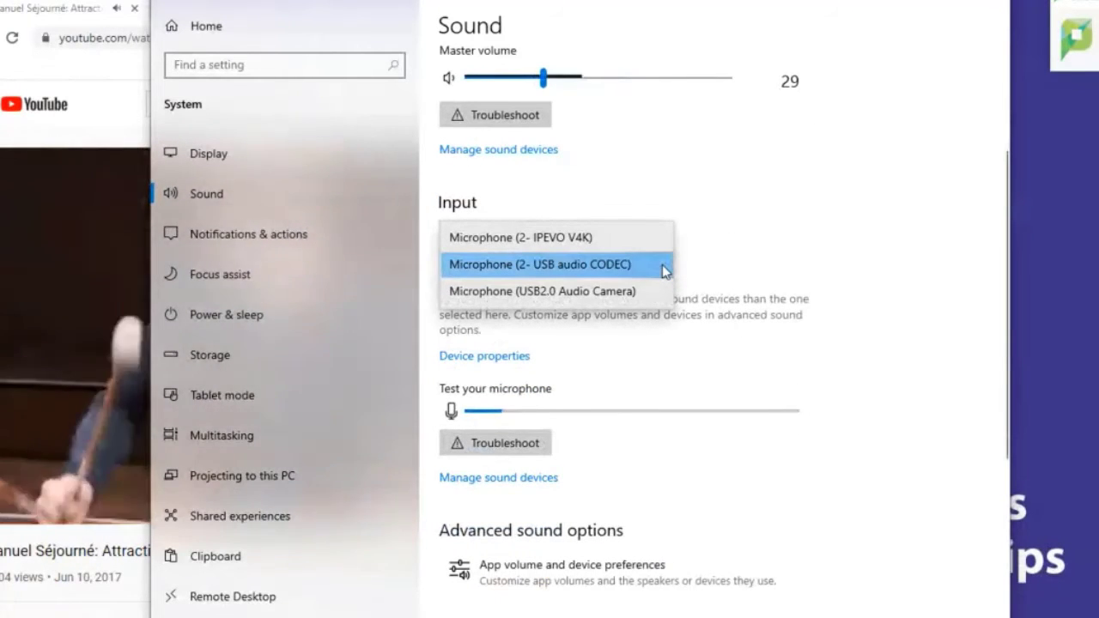
click(785, 269)
scroll(709, 185, up, 2)
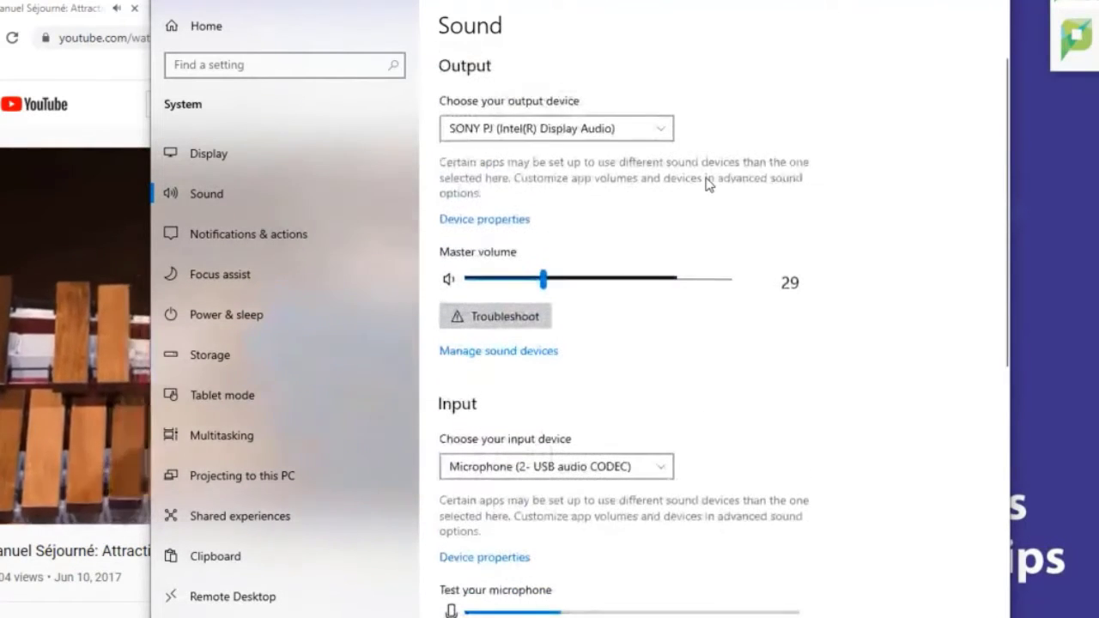
Open Audio and Video Settings under My Settings in Collaborate Ultra.
click(662, 133)
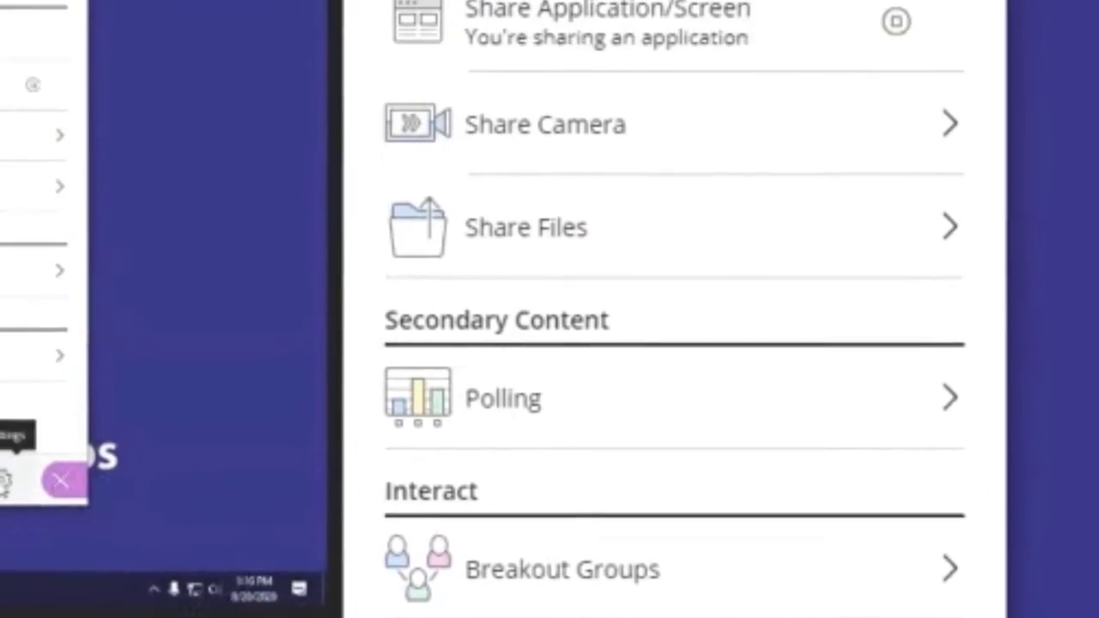
click(816, 463)
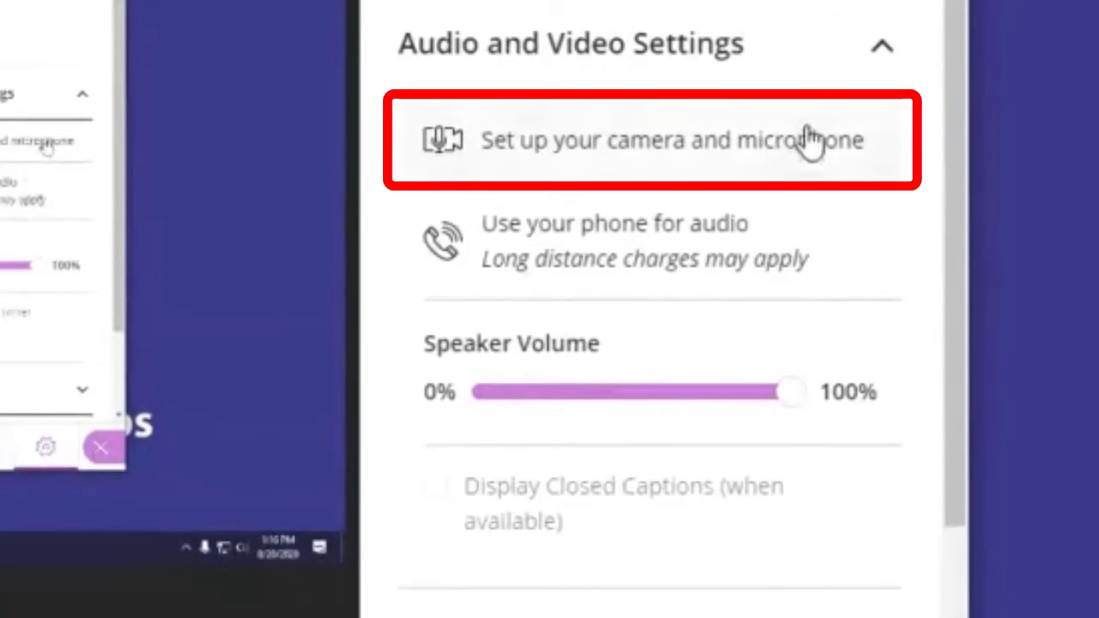
Run the audio test with the USB audio CODEC microphone and confirm the audio works.
click(725, 144)
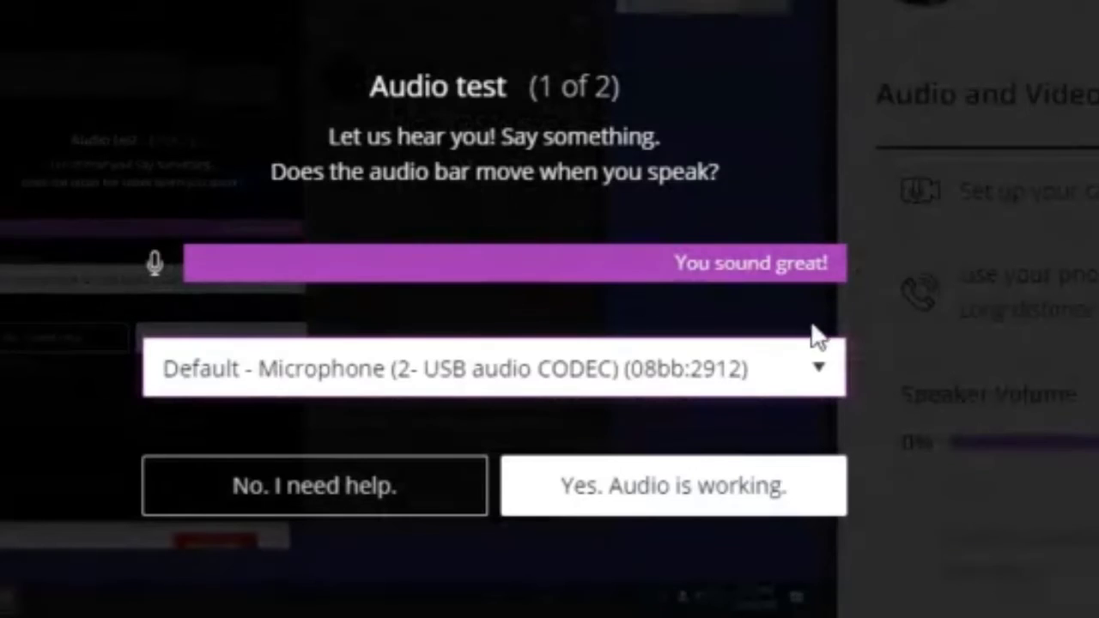
click(818, 376)
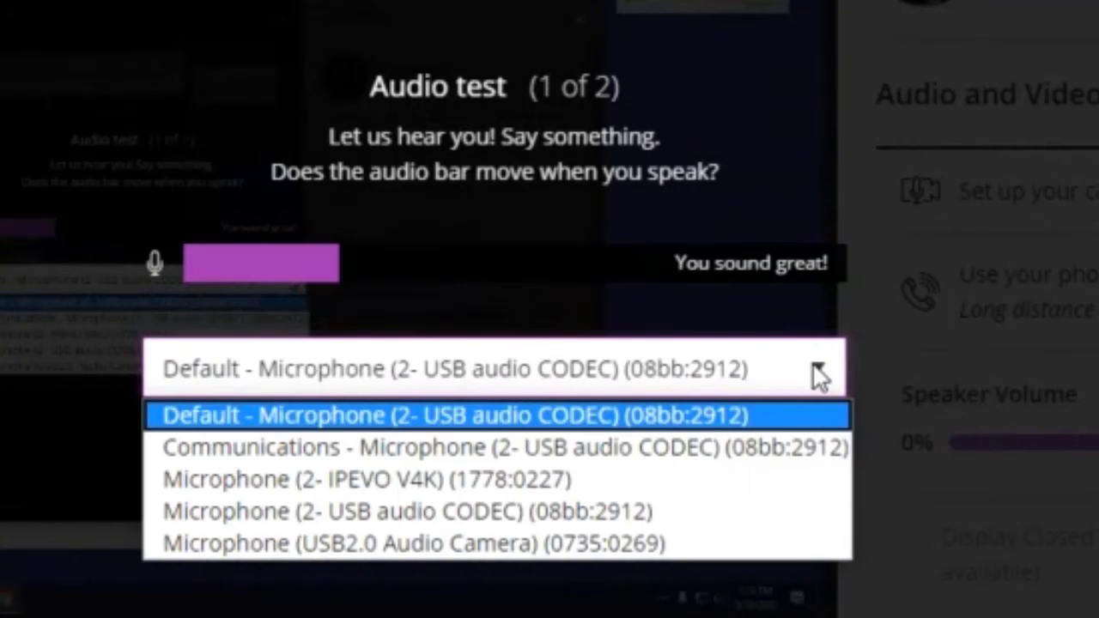
click(818, 375)
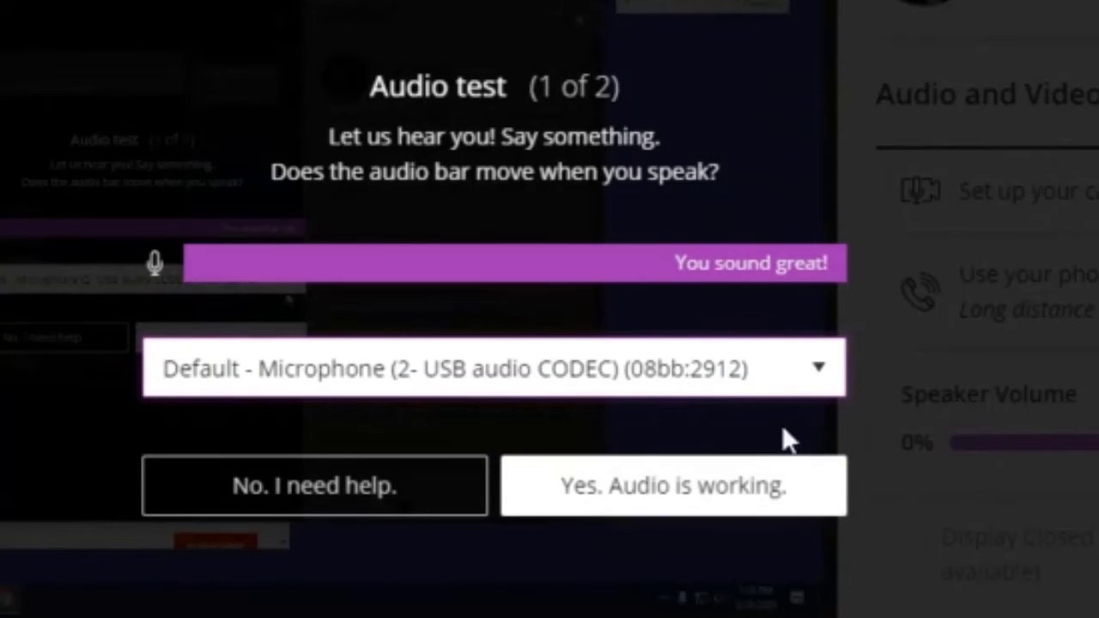
click(729, 496)
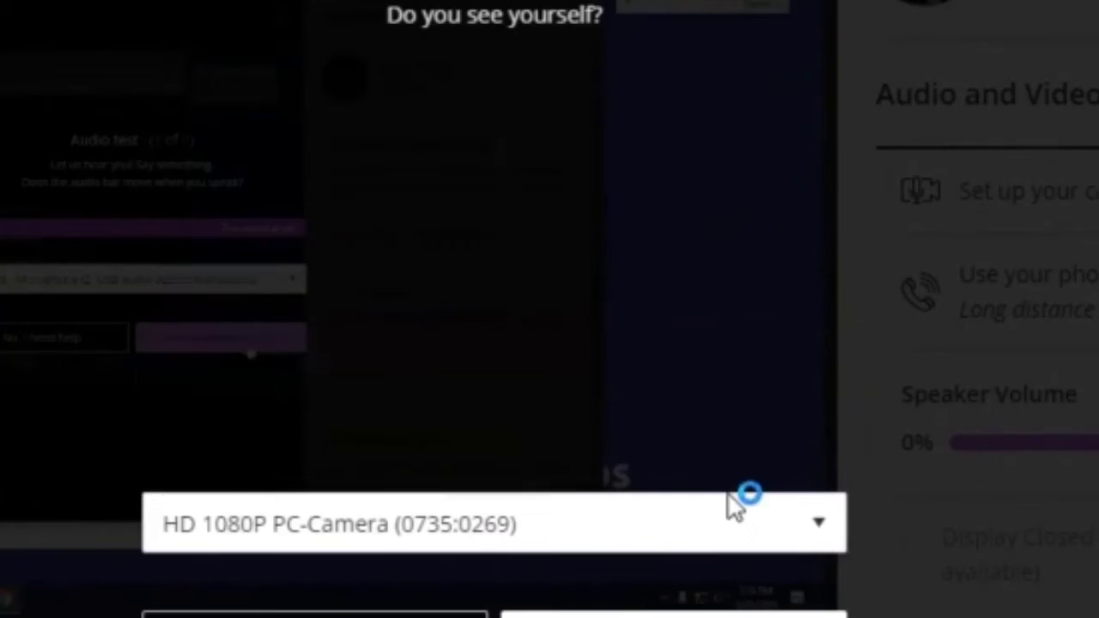
Try the IPEVO V4K camera, return to HD 1080P PC-Camera, and confirm the video works.
click(822, 531)
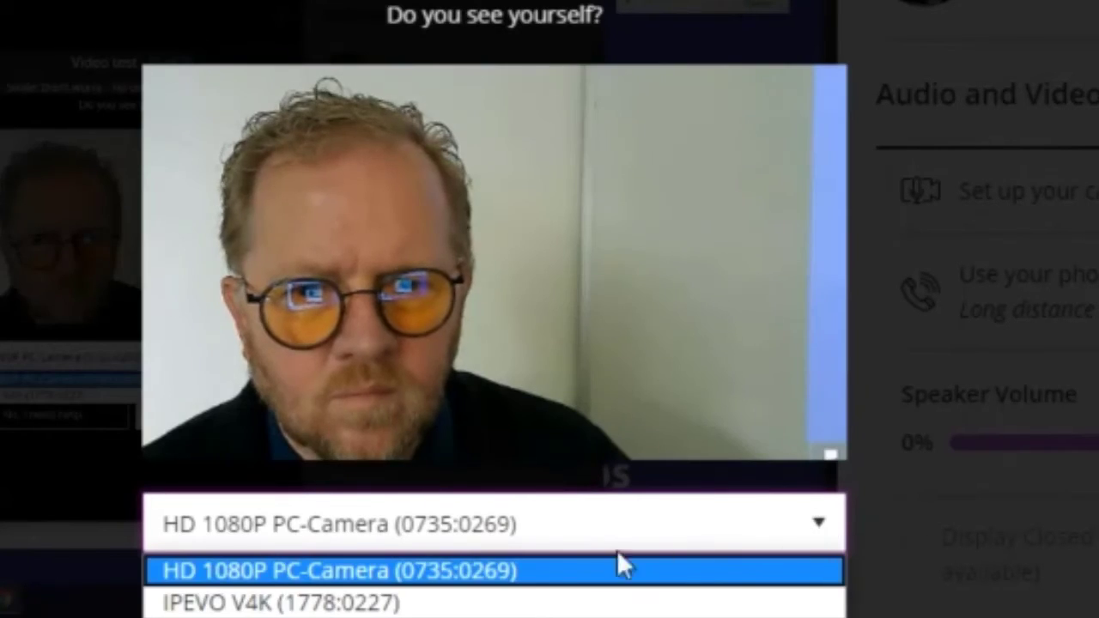
click(557, 606)
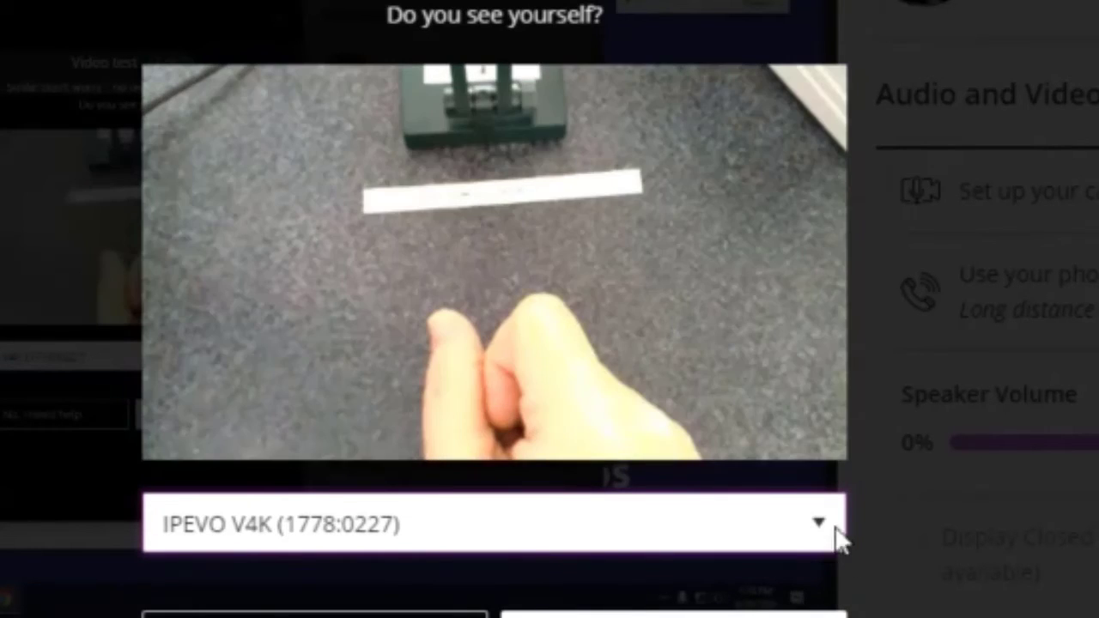
click(818, 526)
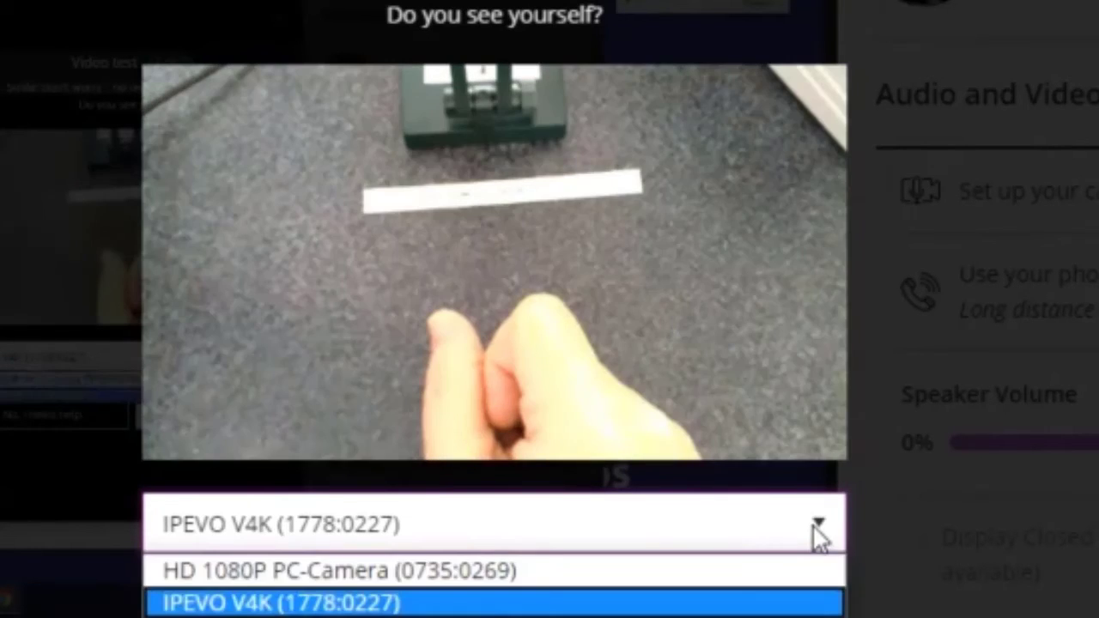
click(586, 568)
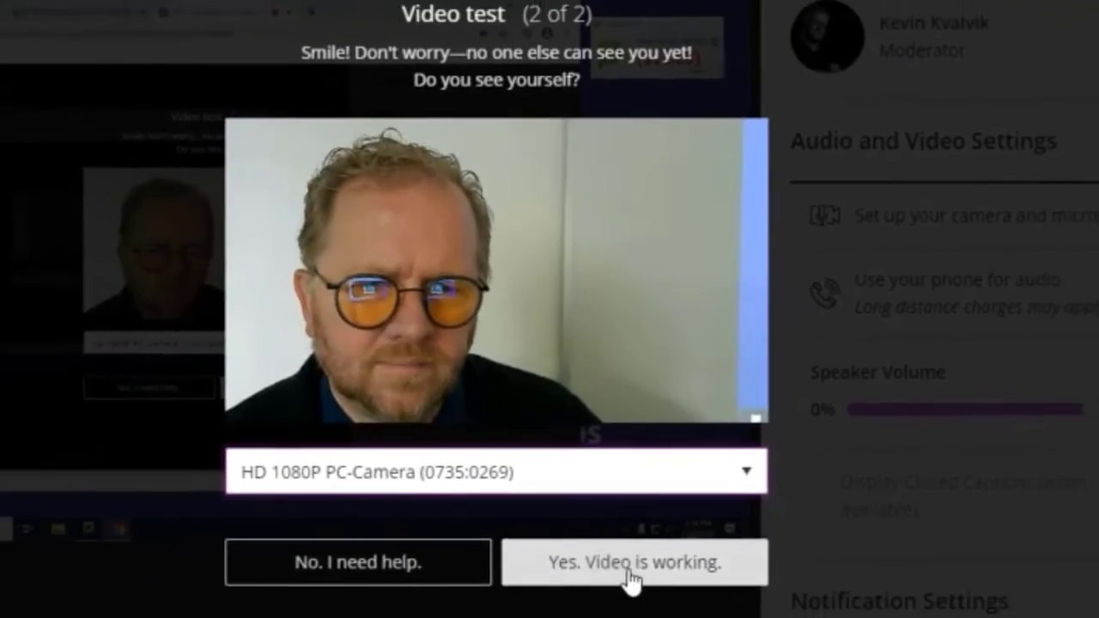
click(633, 567)
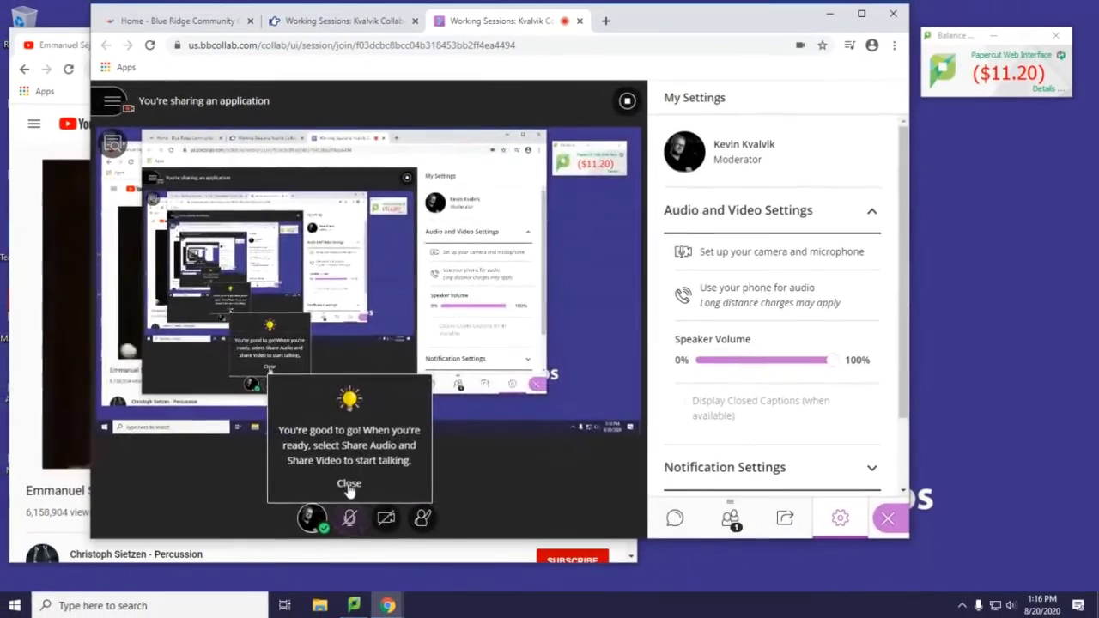
Turn on the microphone, share the camera video, and open the Share Files panel.
click(349, 484)
click(349, 518)
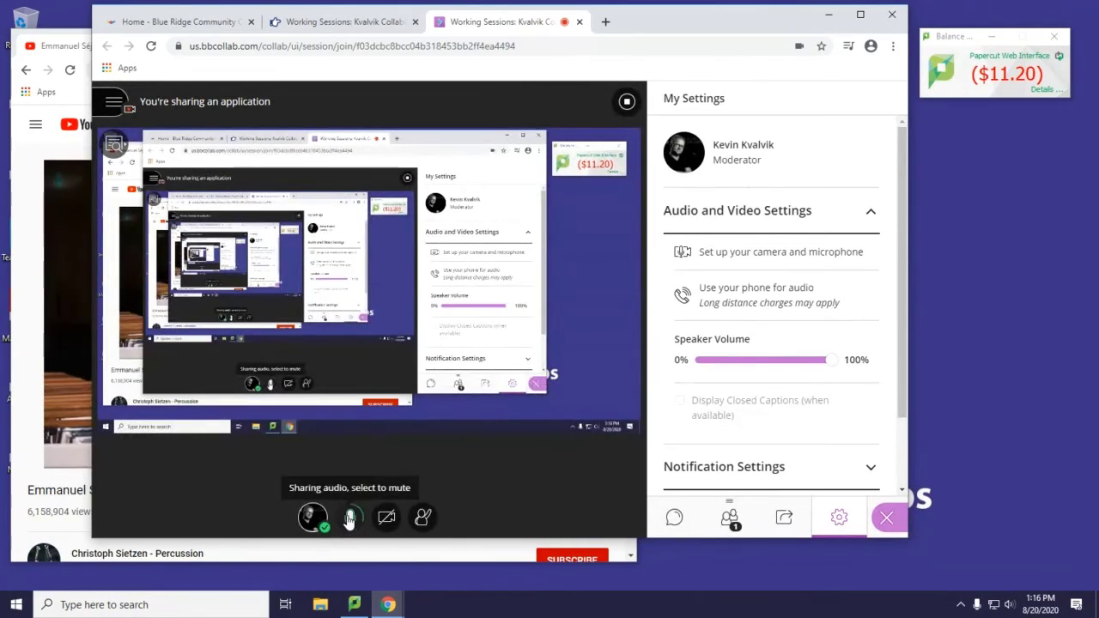
click(386, 517)
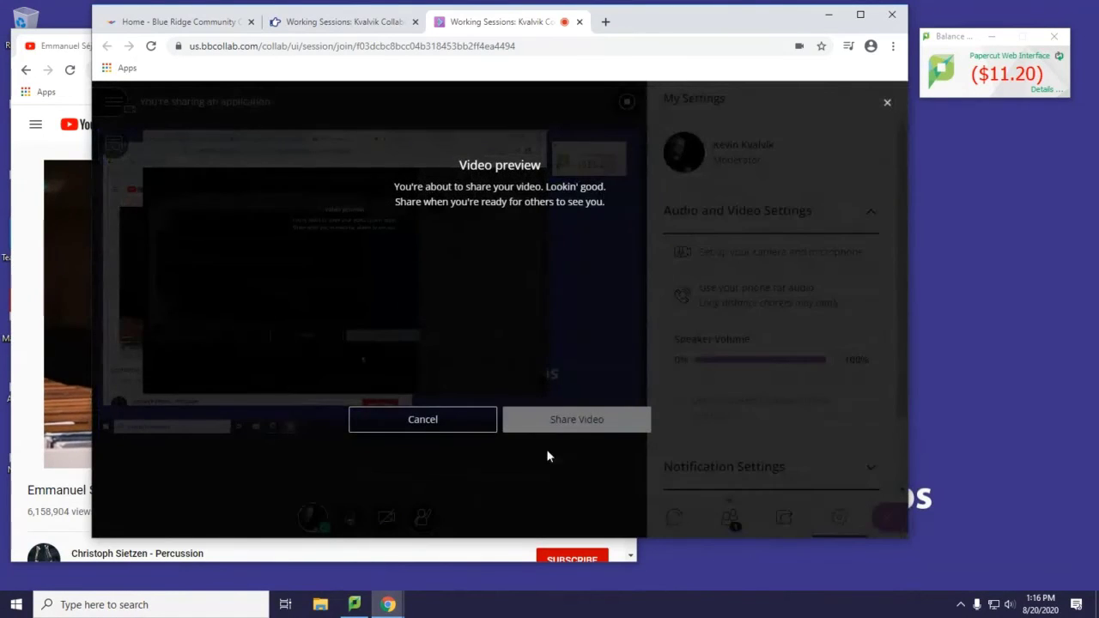
click(573, 422)
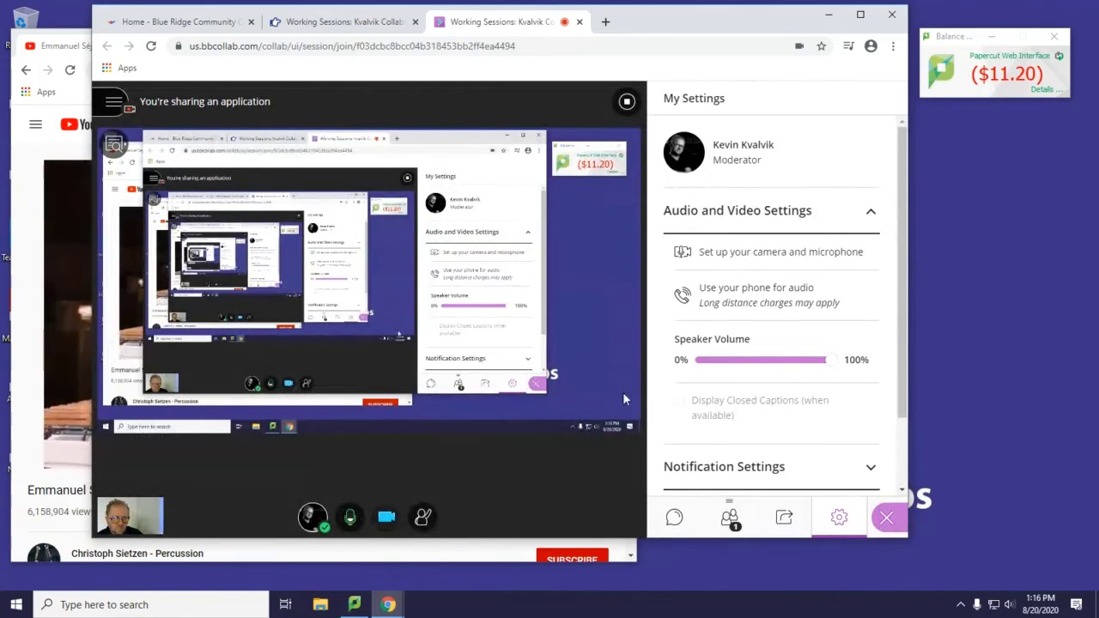
click(783, 516)
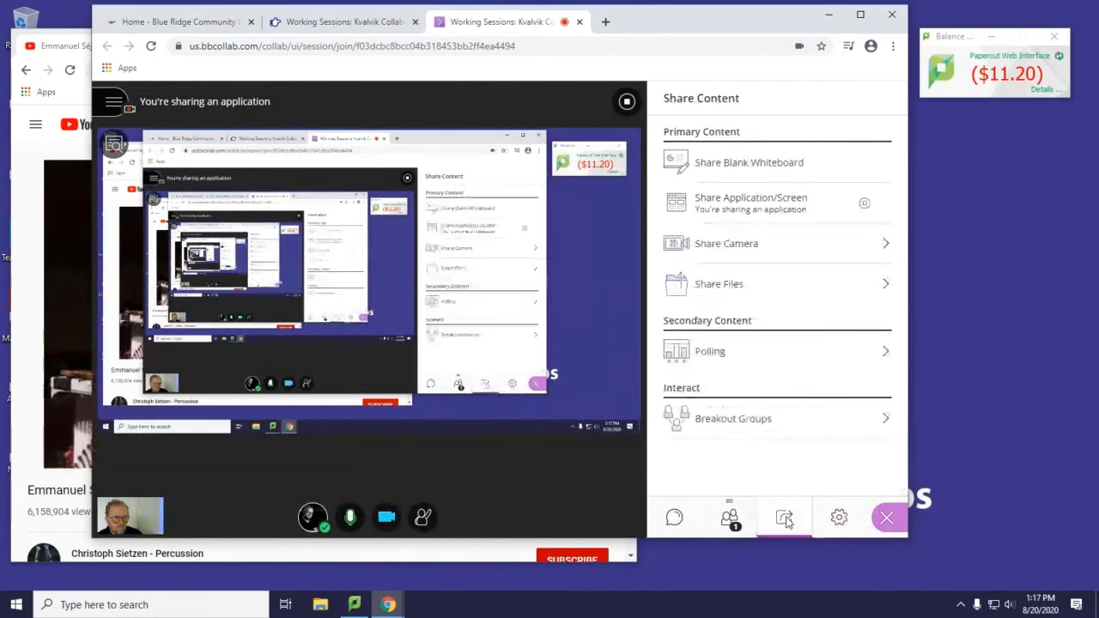
click(760, 287)
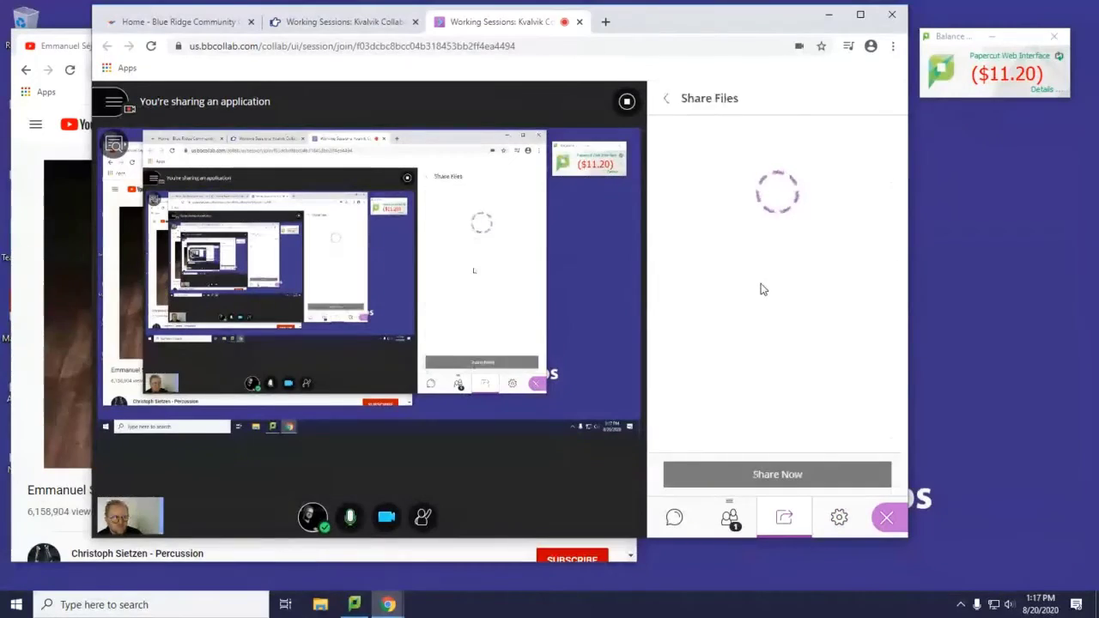